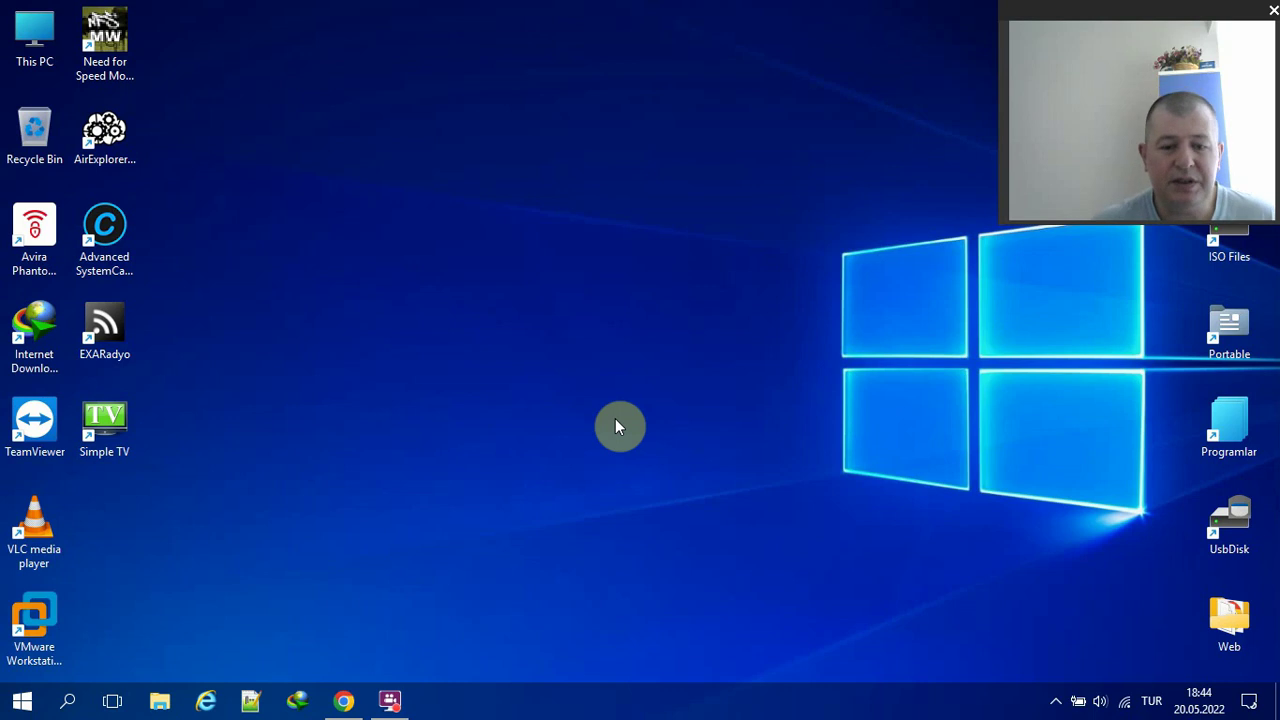
Step: Switch to the browser showing the CompactGUI GitHub repository and translate the page into Turkish
click(343, 700)
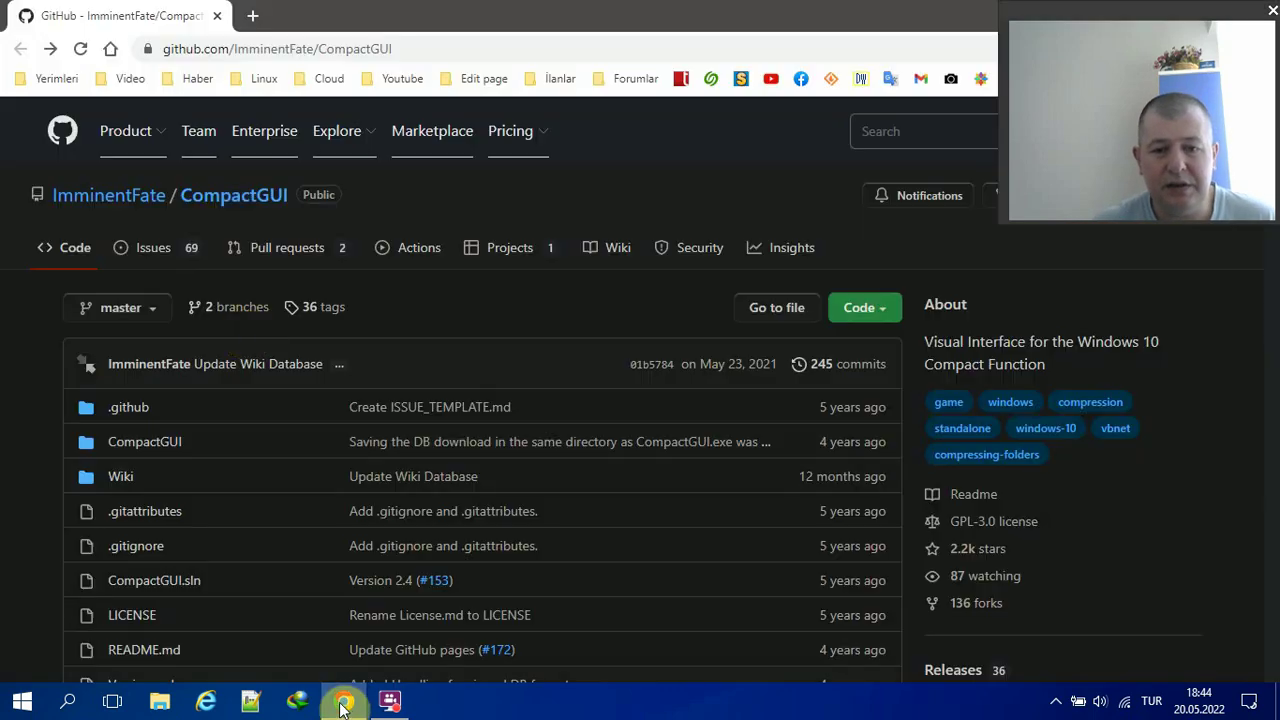
click(382, 48)
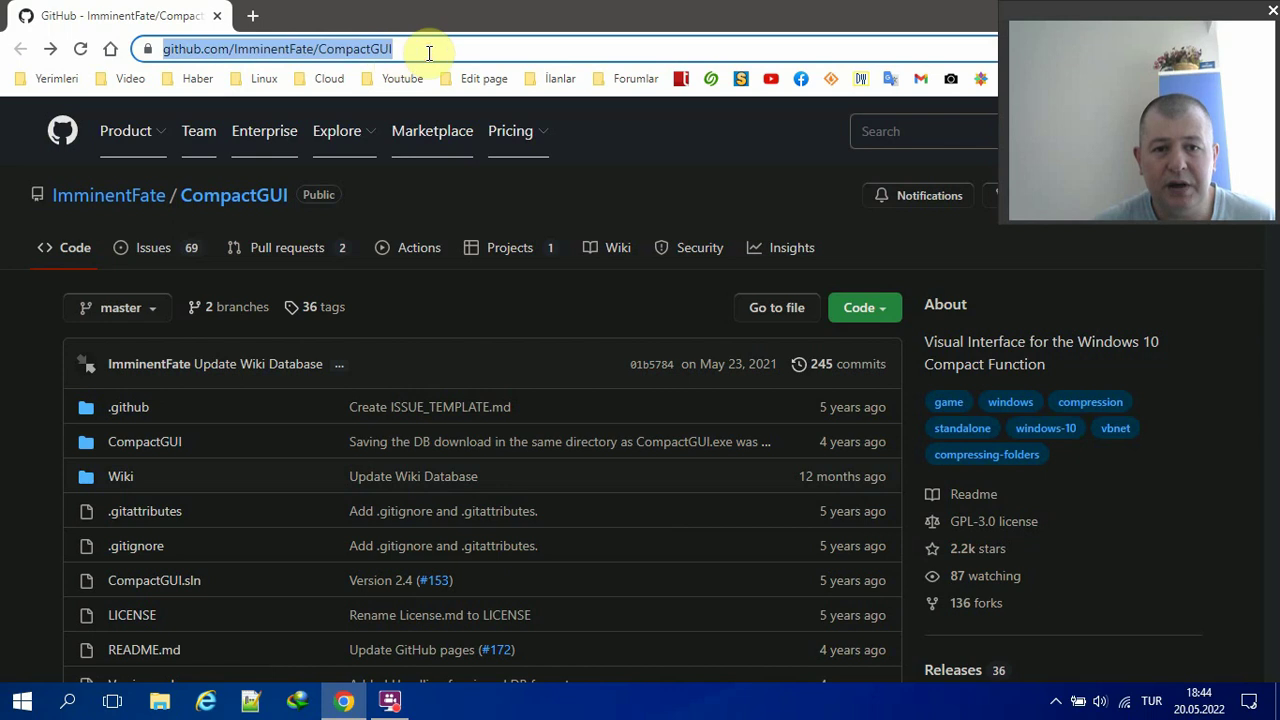
drag(432, 49, 353, 46)
click(361, 48)
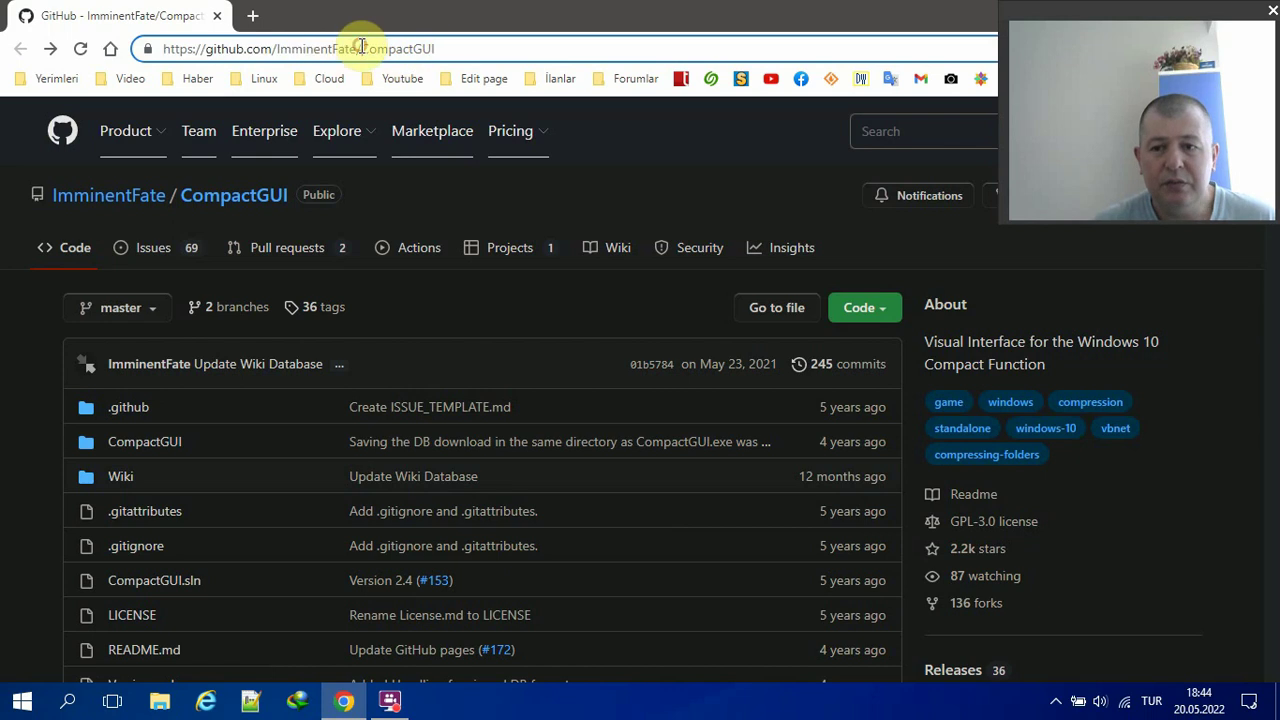
scroll(3, 415, down, 10)
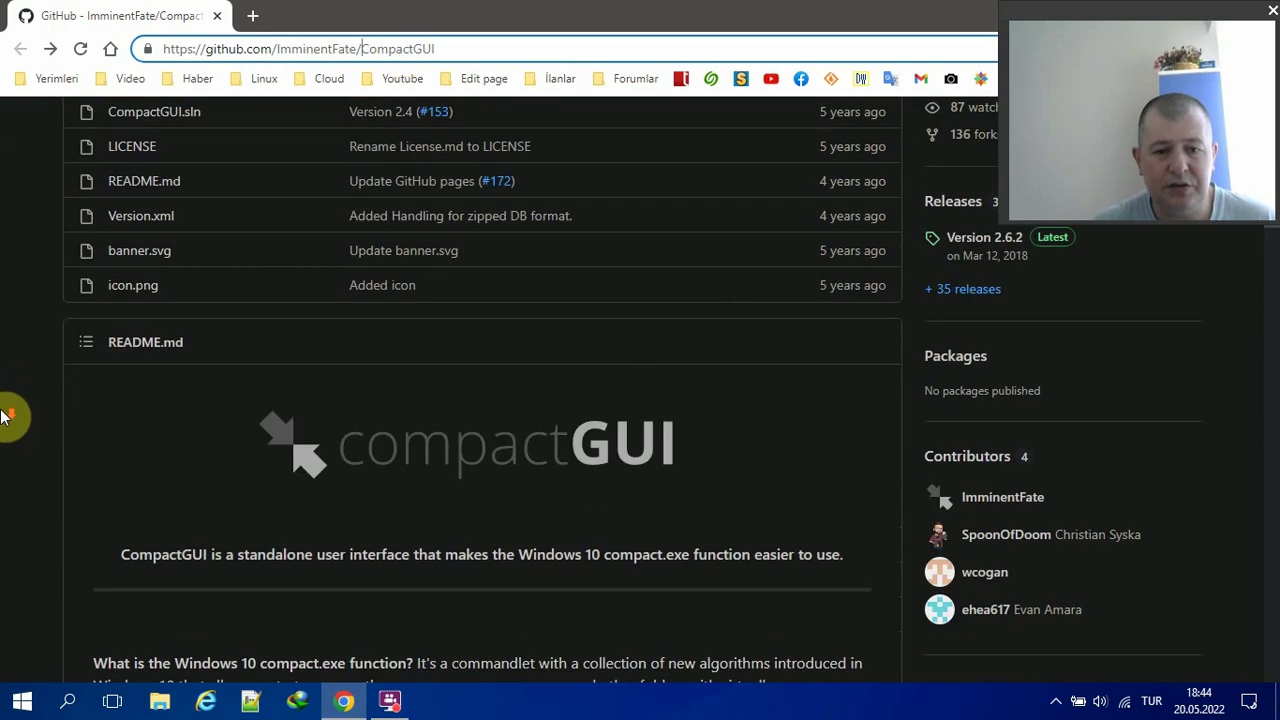
right_click(26, 283)
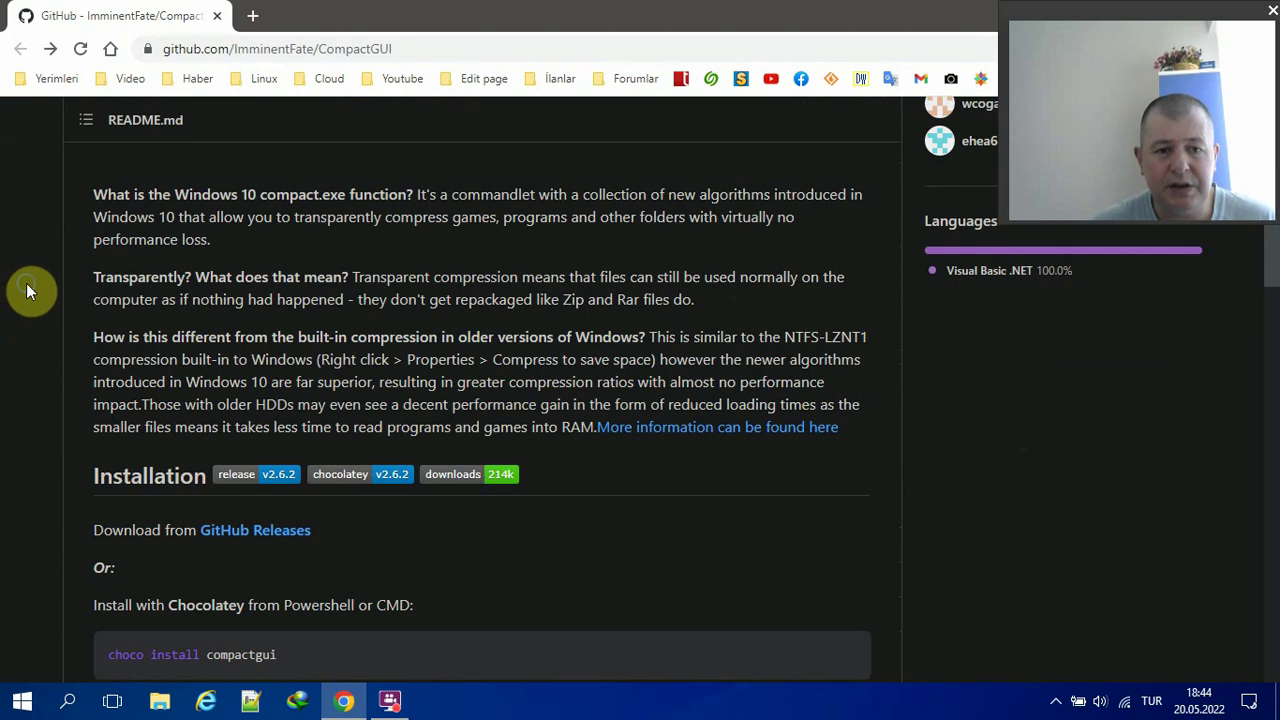
click(77, 504)
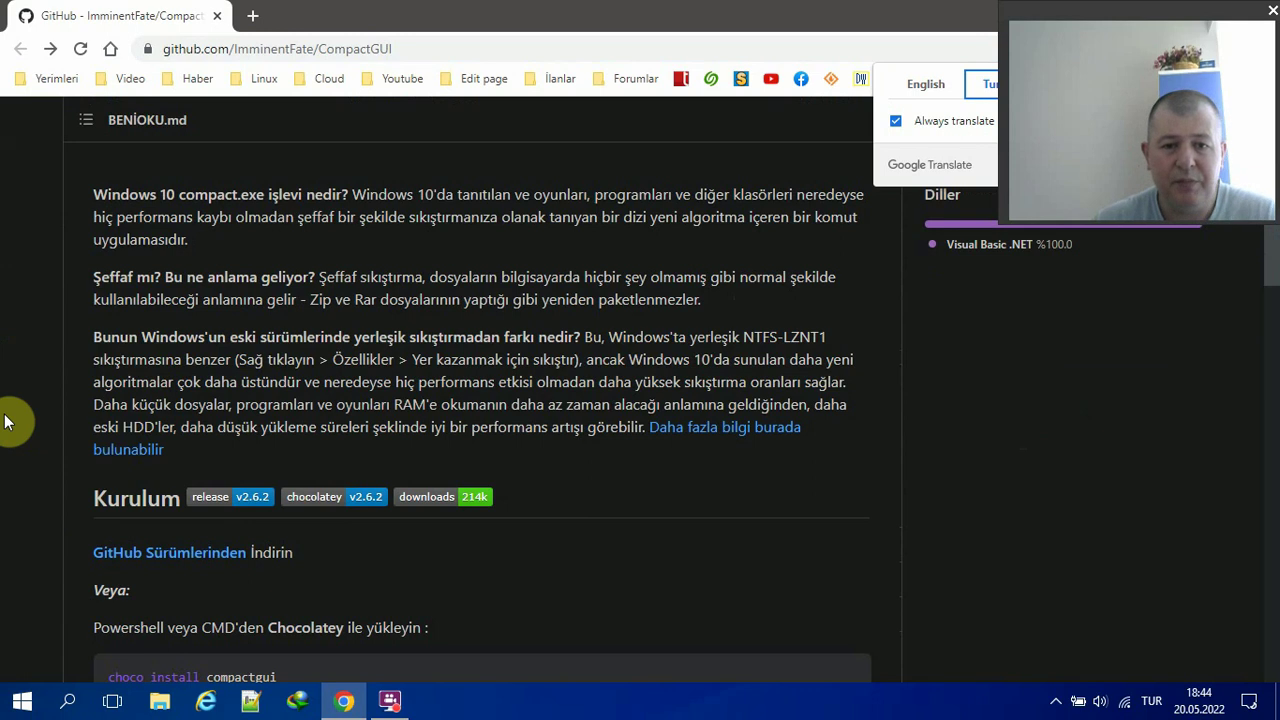
Step: Go to the repository's releases list and download CompactGUI.exe from the Version 2.6.2 assets
scroll(5, 420, up, 8)
scroll(5, 420, up, 3)
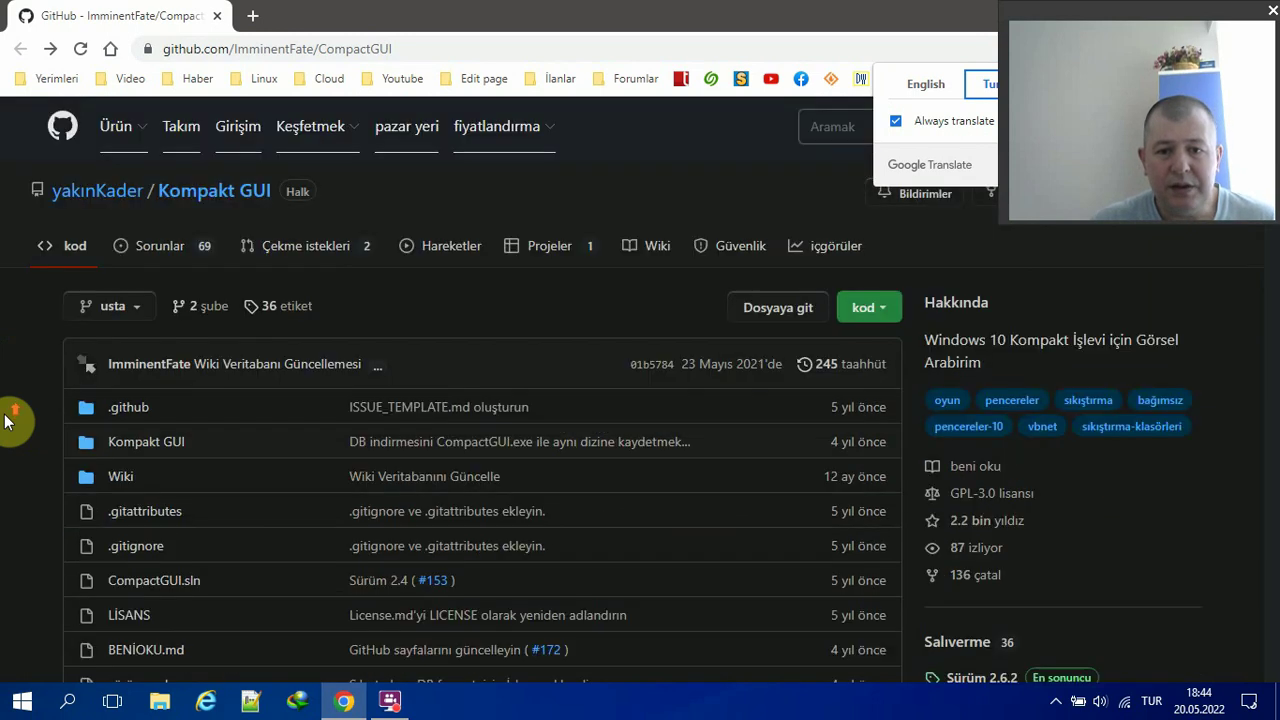
scroll(1143, 582, down, 2)
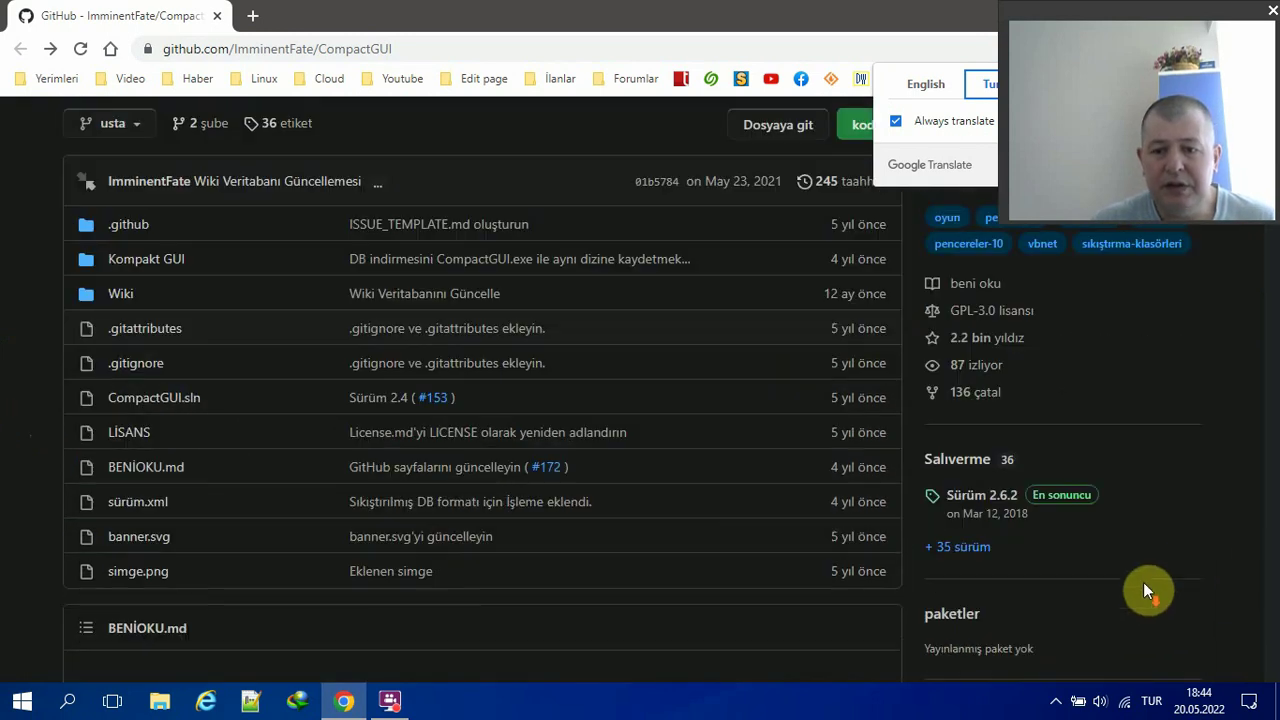
click(972, 549)
scroll(808, 475, down, 3)
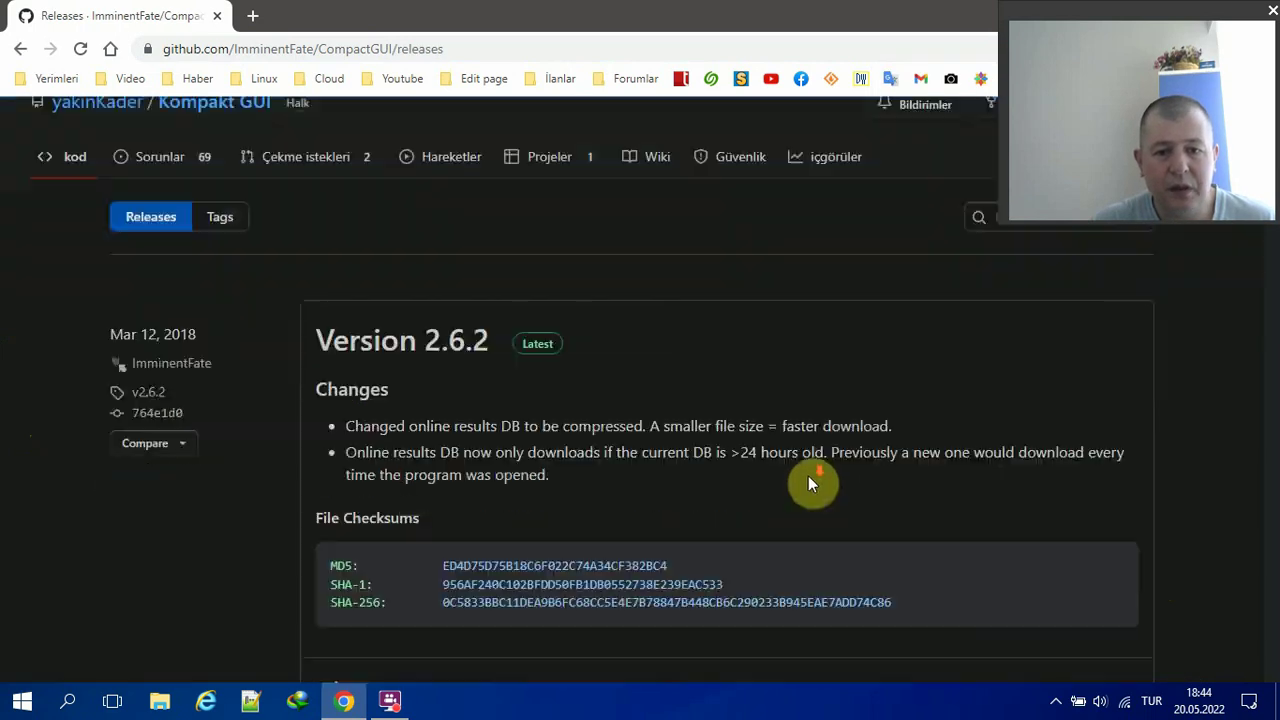
scroll(570, 425, down, 2)
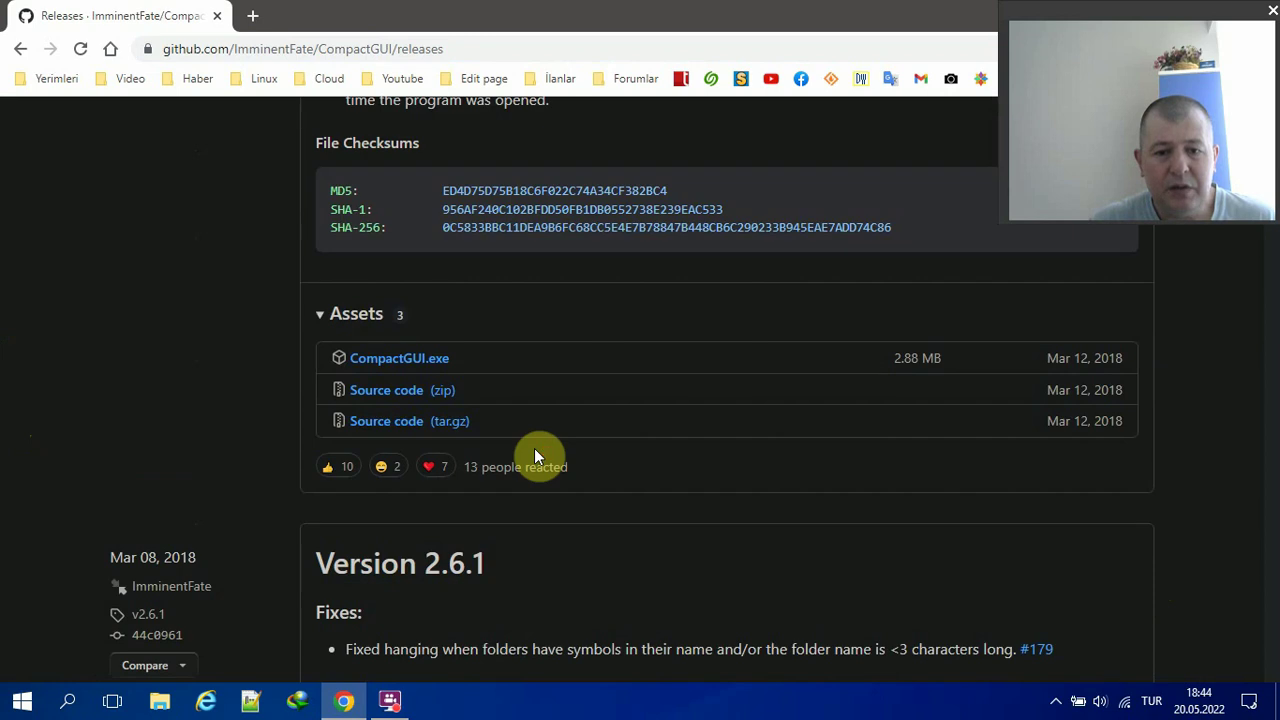
click(424, 362)
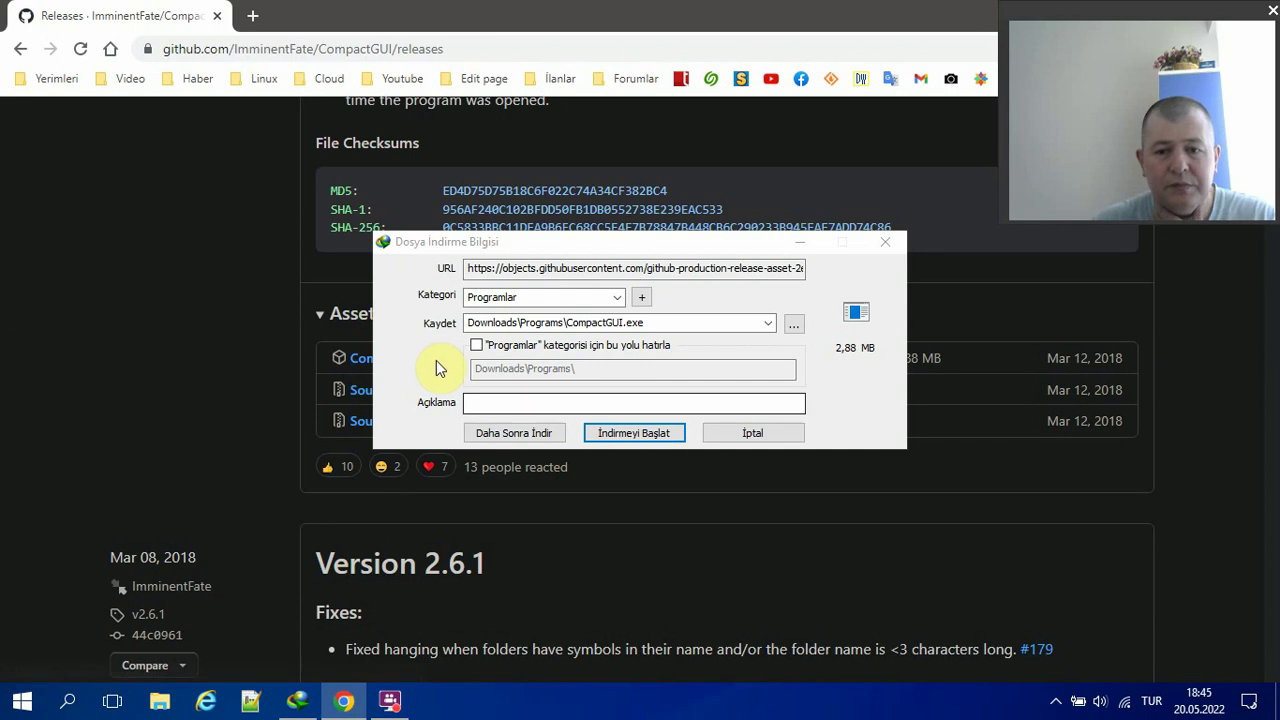
click(681, 431)
Step: Open the download's Programs folder, move the CompactGUI file onto the desktop, and close the folder
click(663, 409)
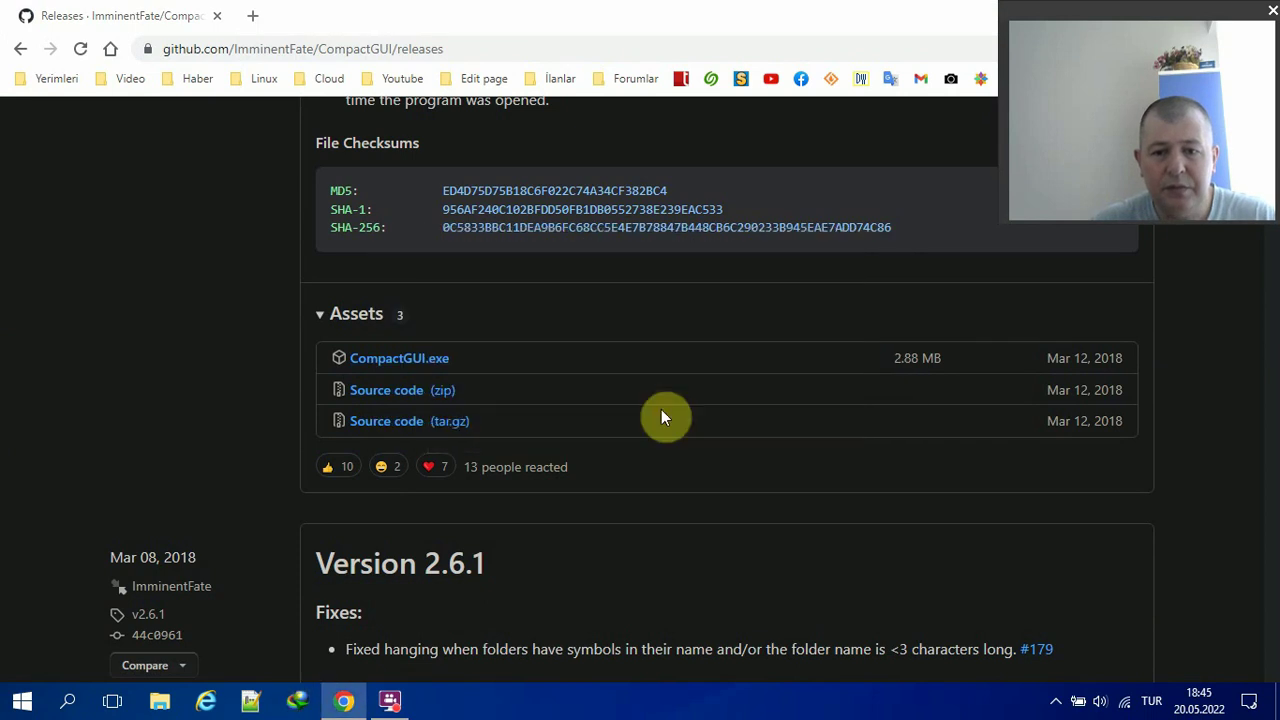
click(766, 29)
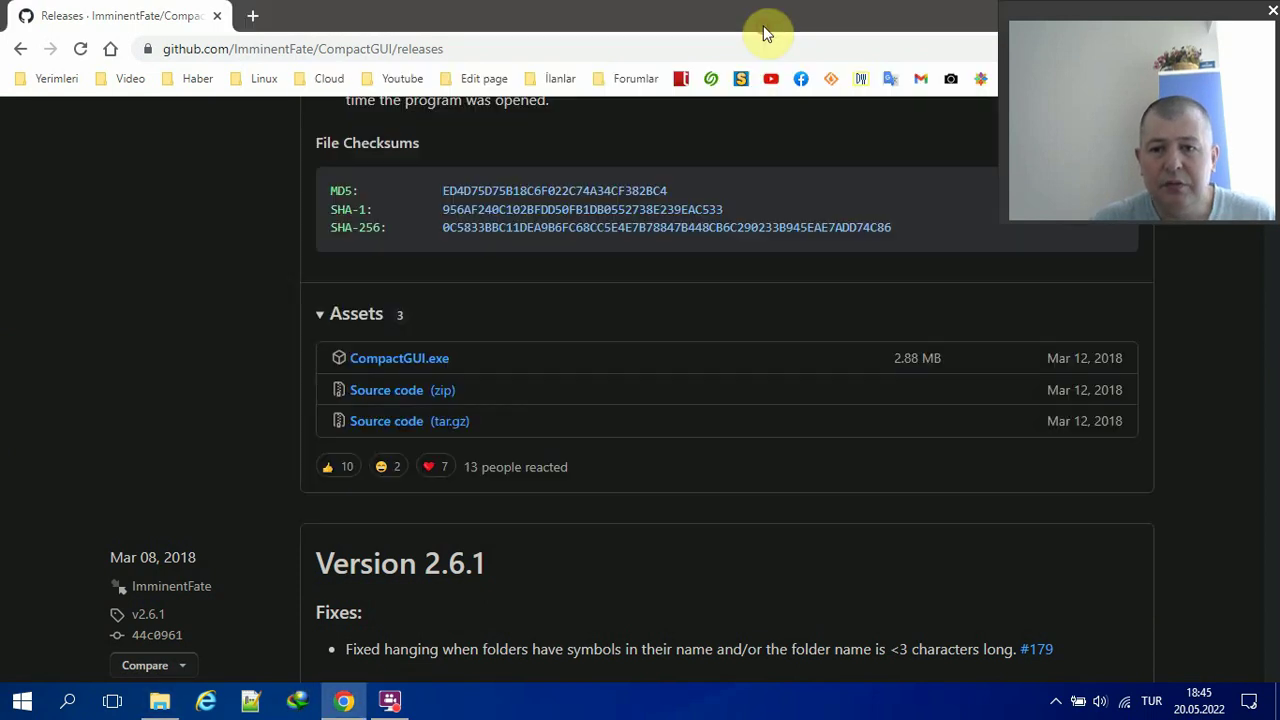
double_click(834, 9)
drag(829, 34, 762, 352)
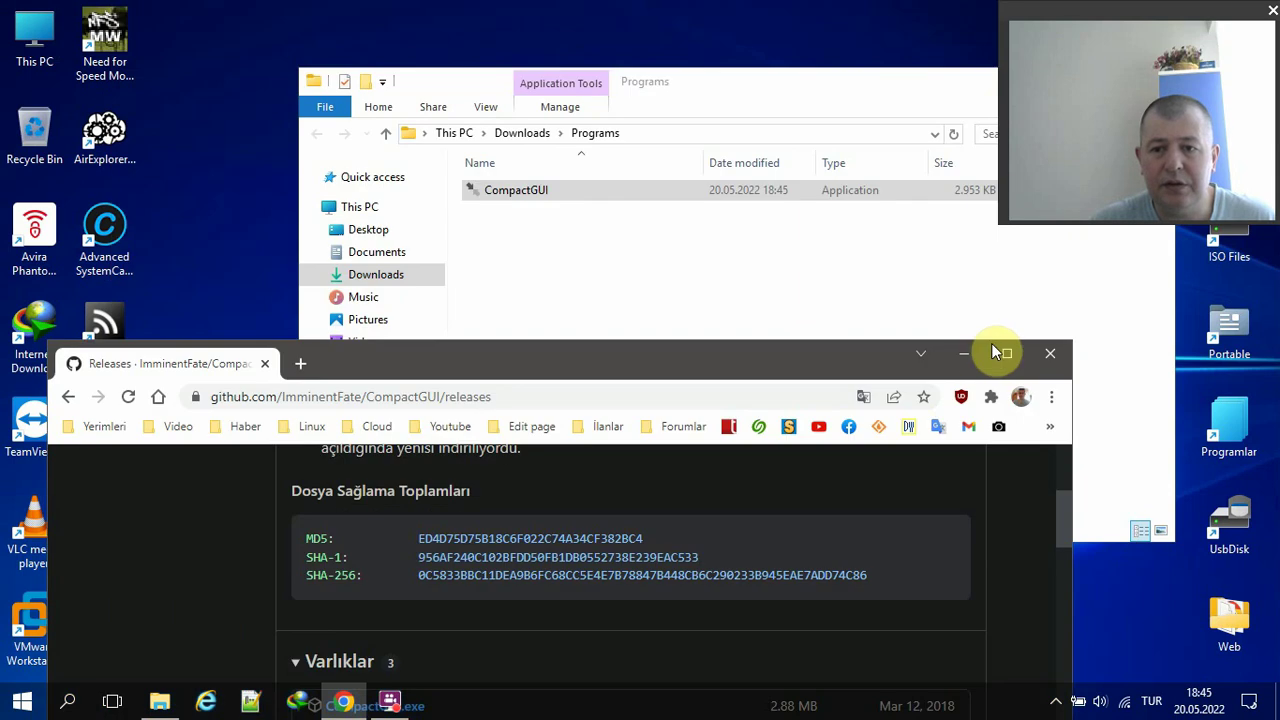
click(959, 345)
drag(514, 191, 191, 126)
drag(734, 97, 503, 202)
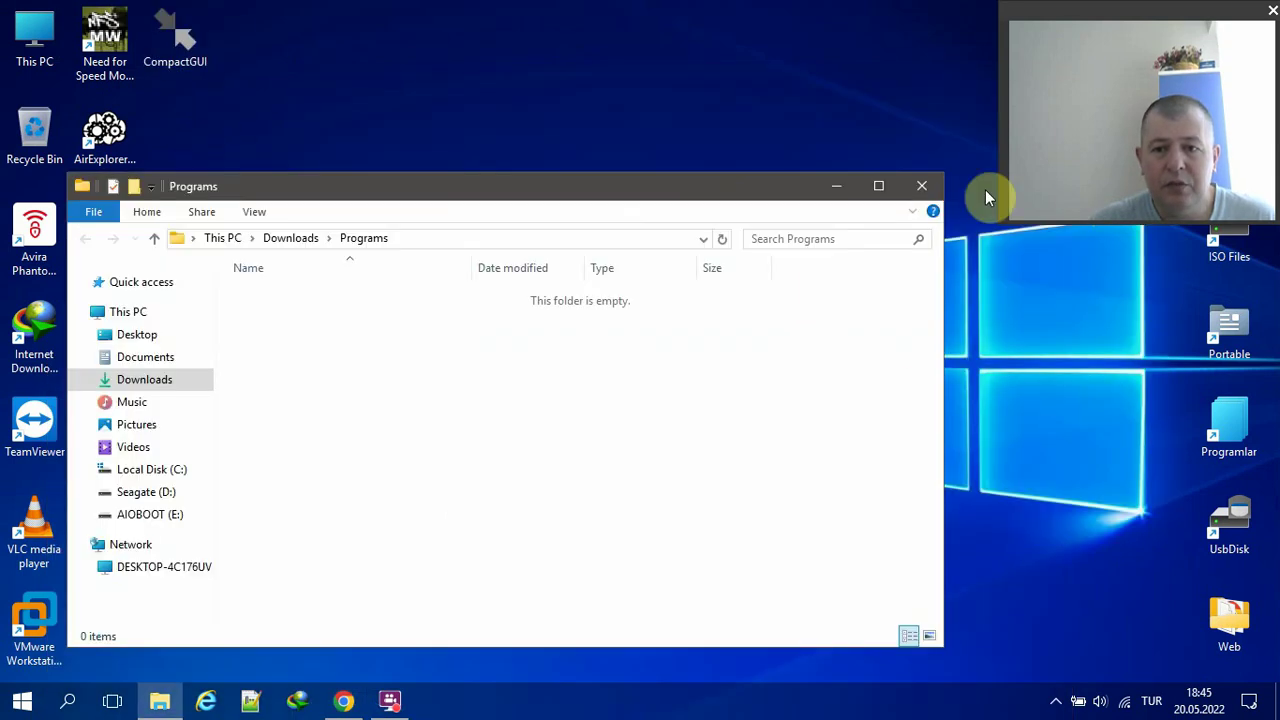
click(921, 186)
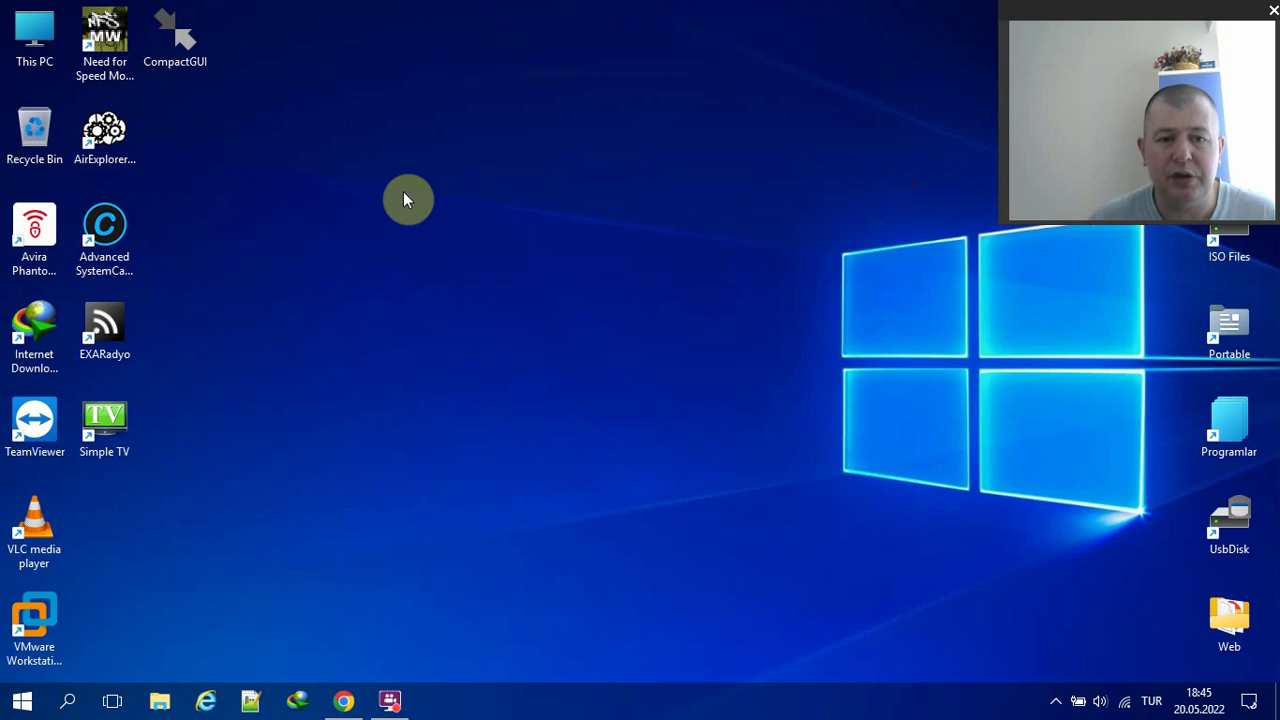
Step: Launch CompactGUI from the desktop and move its window clear of the Need for Speed shortcut
click(187, 39)
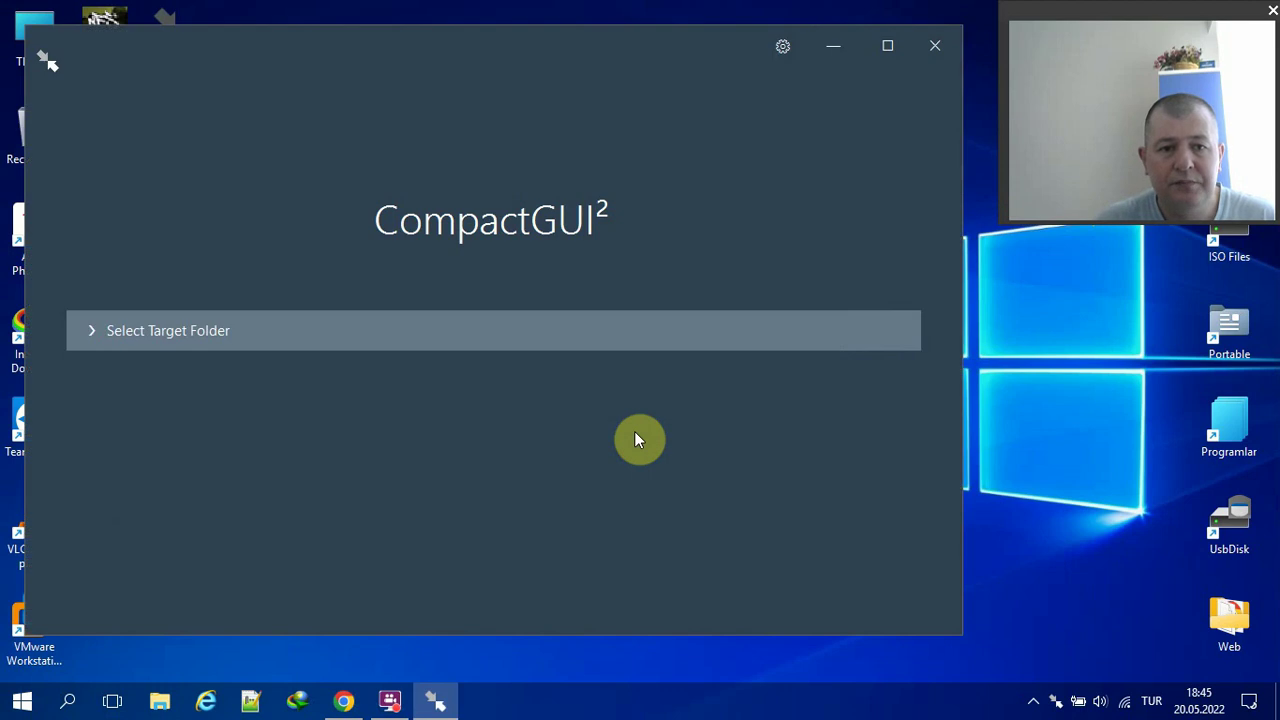
drag(568, 52, 650, 38)
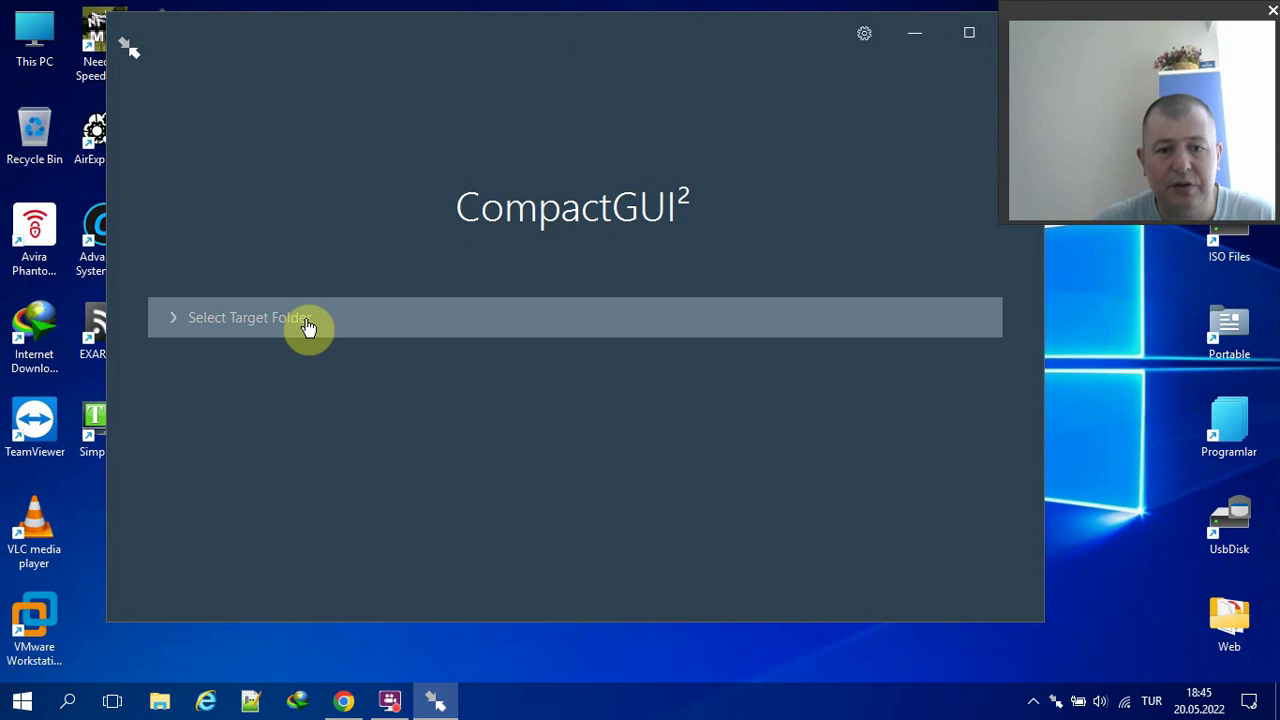
click(84, 61)
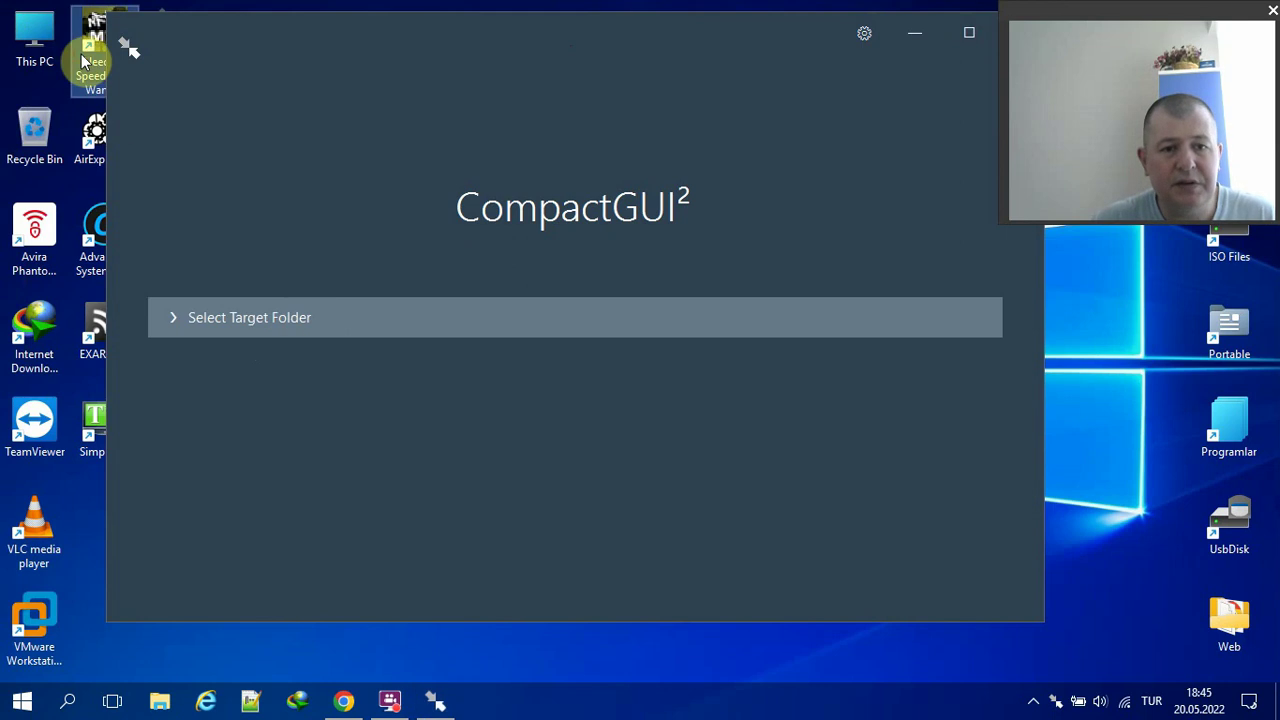
drag(189, 56, 357, 33)
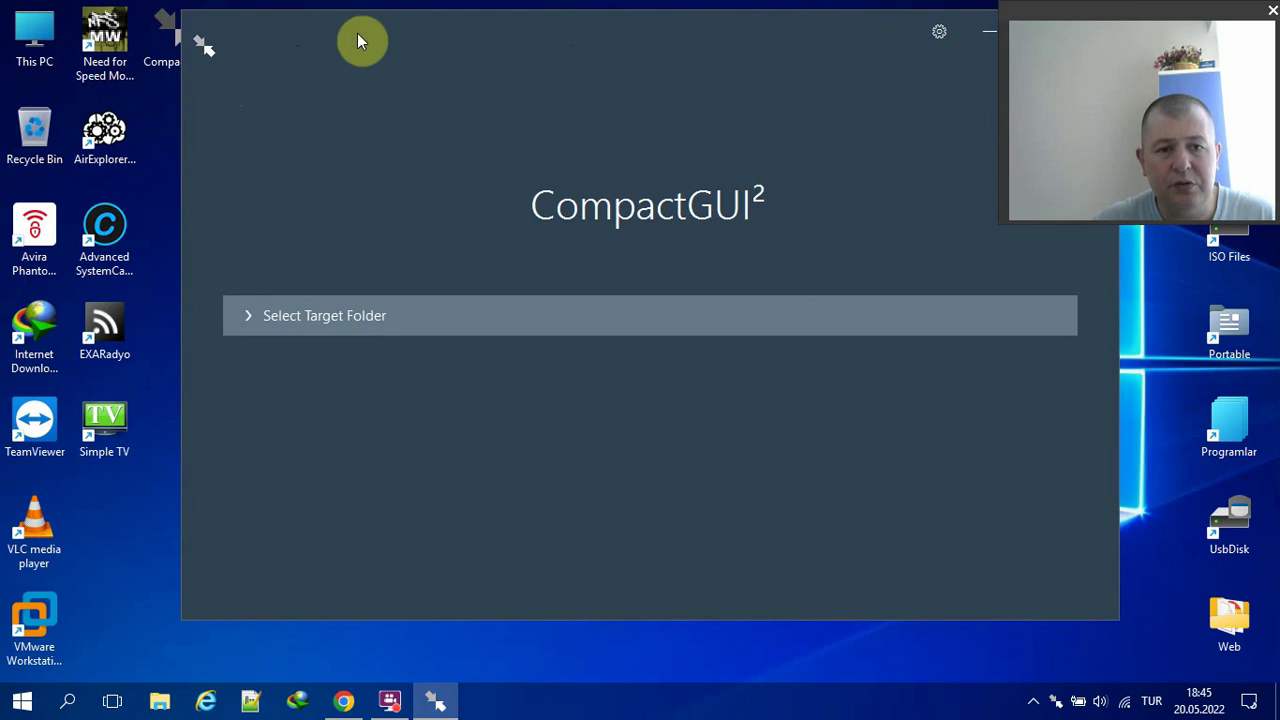
Step: Choose the Need for Speed Most Wanted folder in C:\Program Files (x86) as the target folder
click(372, 318)
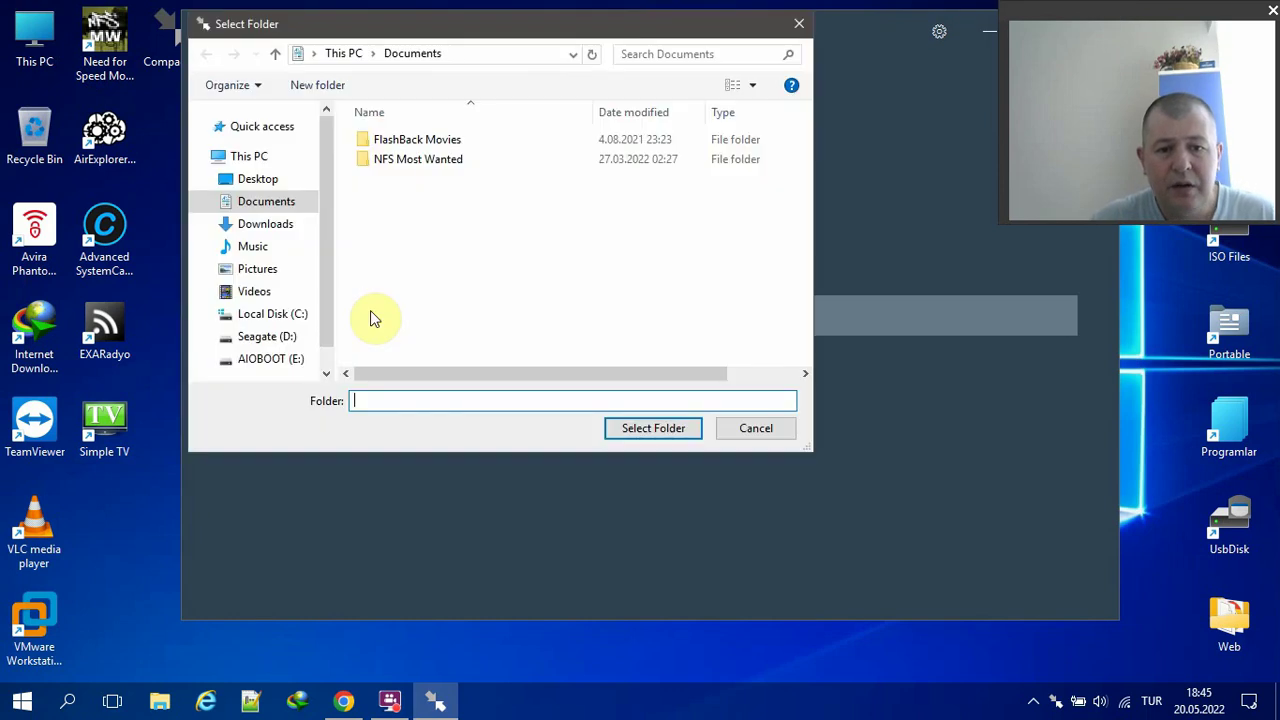
click(294, 314)
double_click(395, 162)
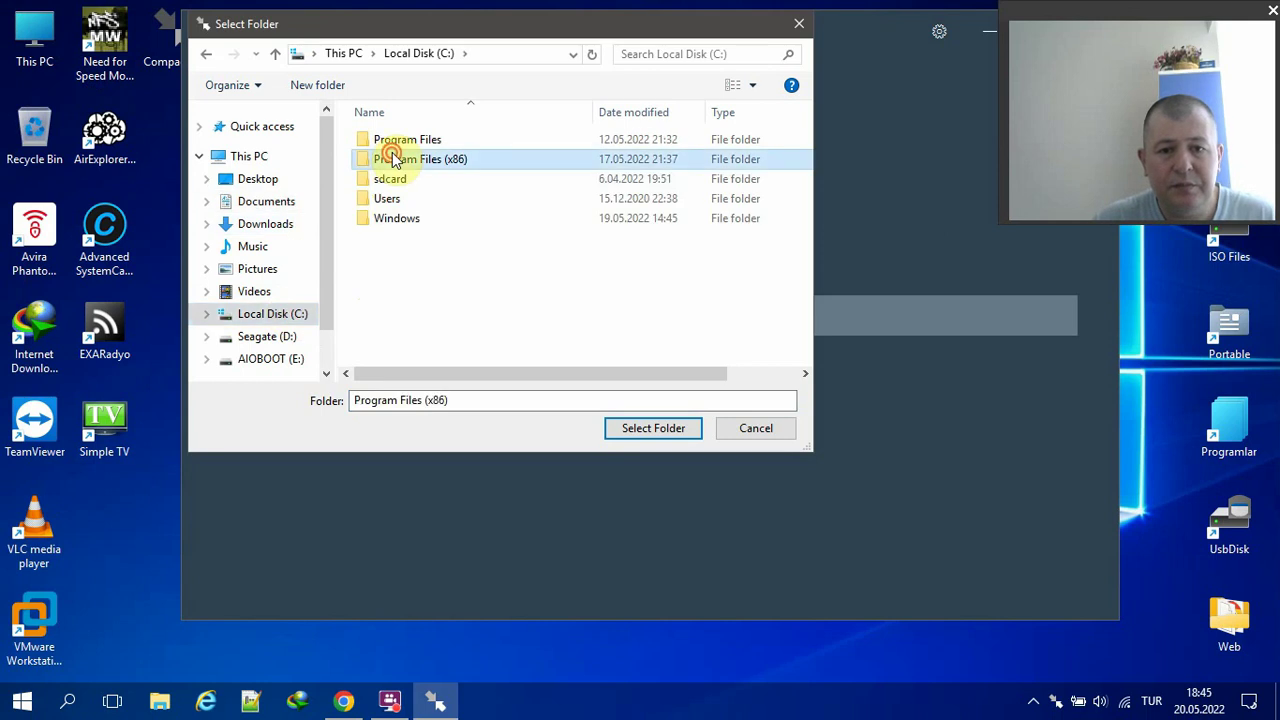
scroll(410, 215, down, 2)
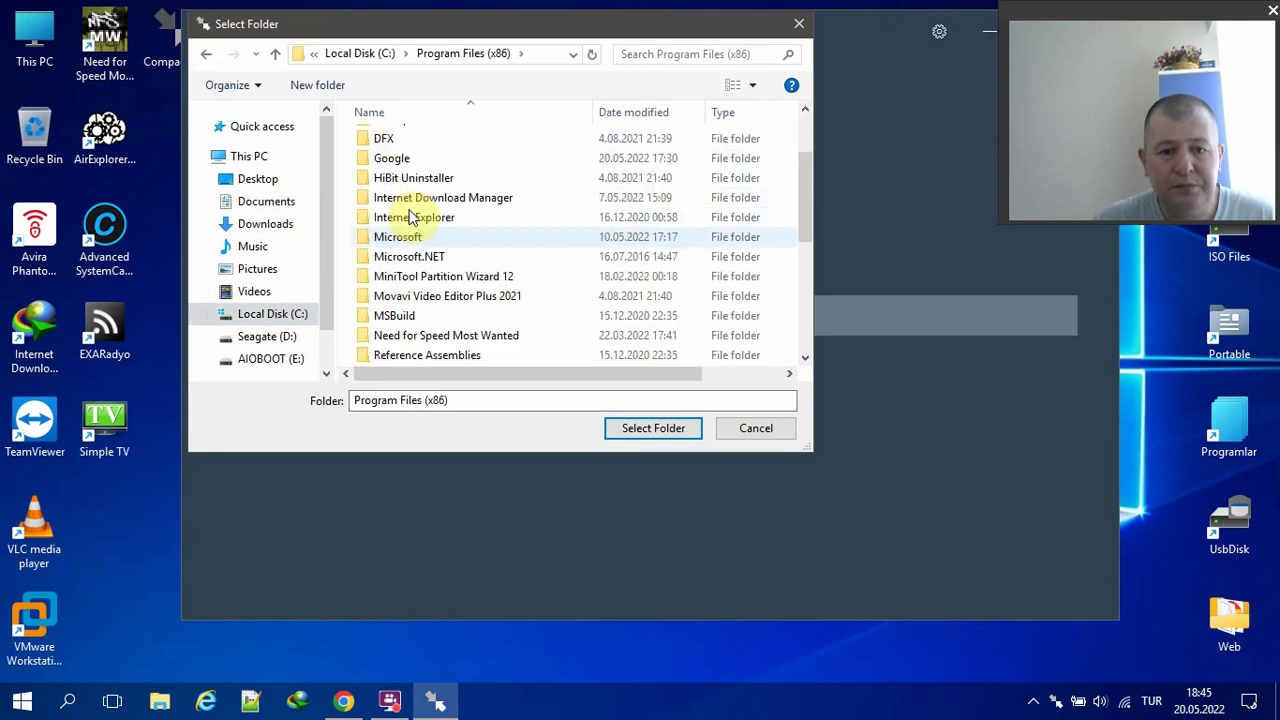
scroll(414, 232, down, 1)
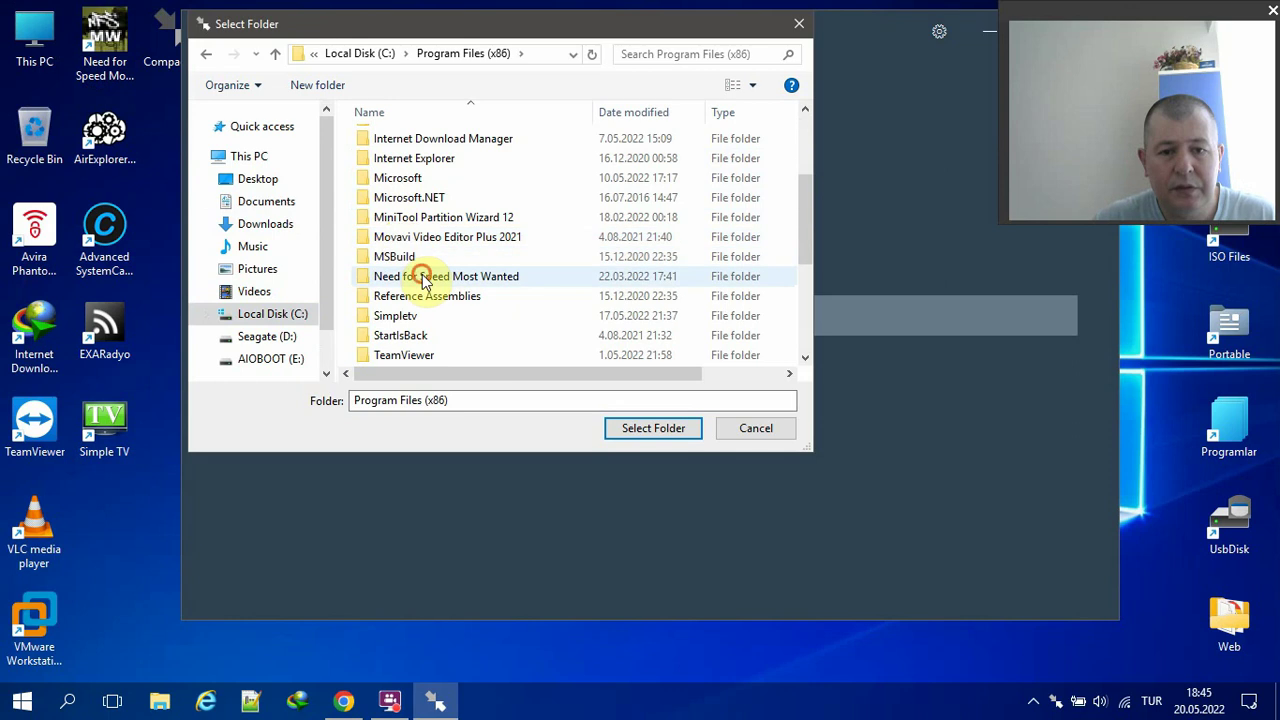
click(420, 278)
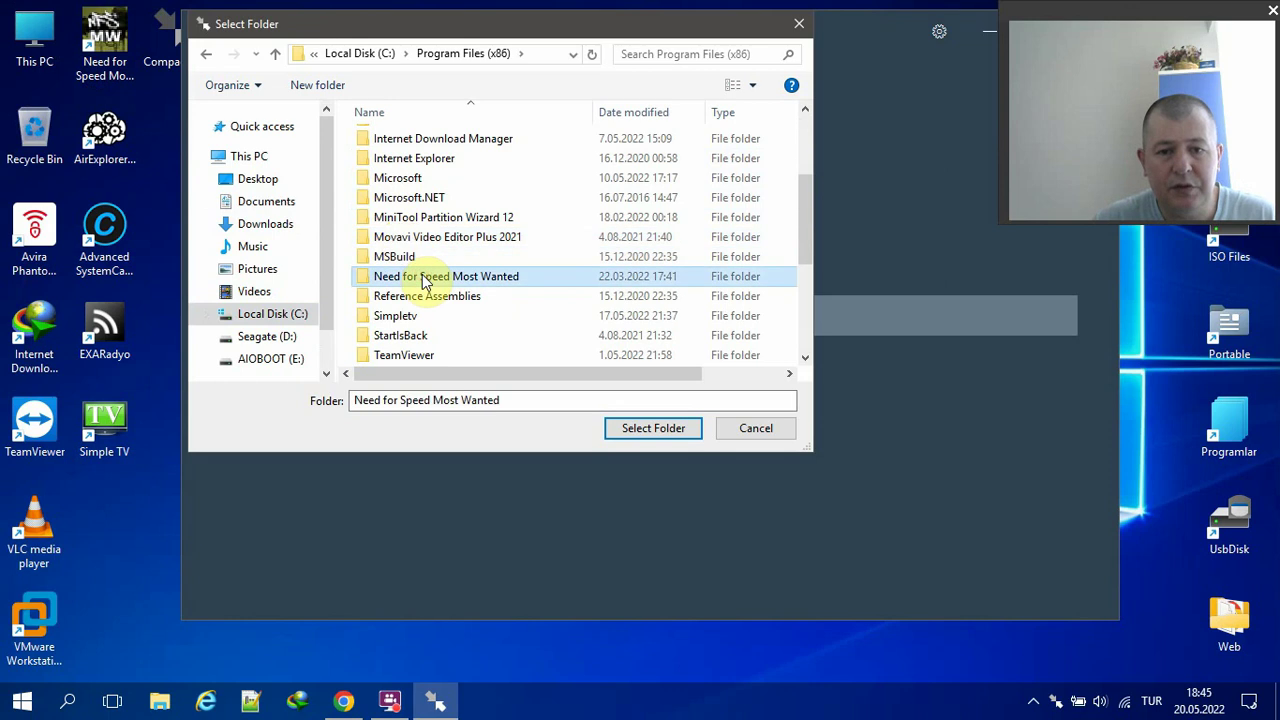
click(673, 433)
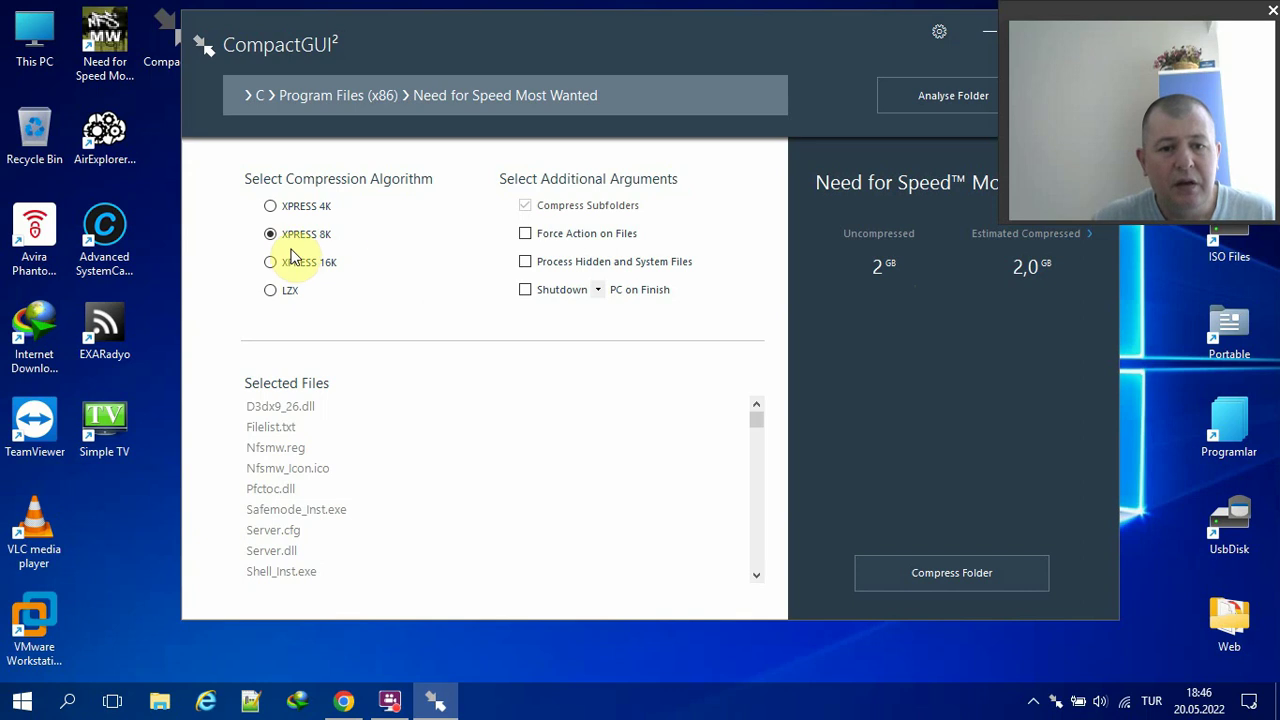
Step: Compress the selected game folder using the XPRESS 16K algorithm and bring the whole results window into view
mouse_move(292, 262)
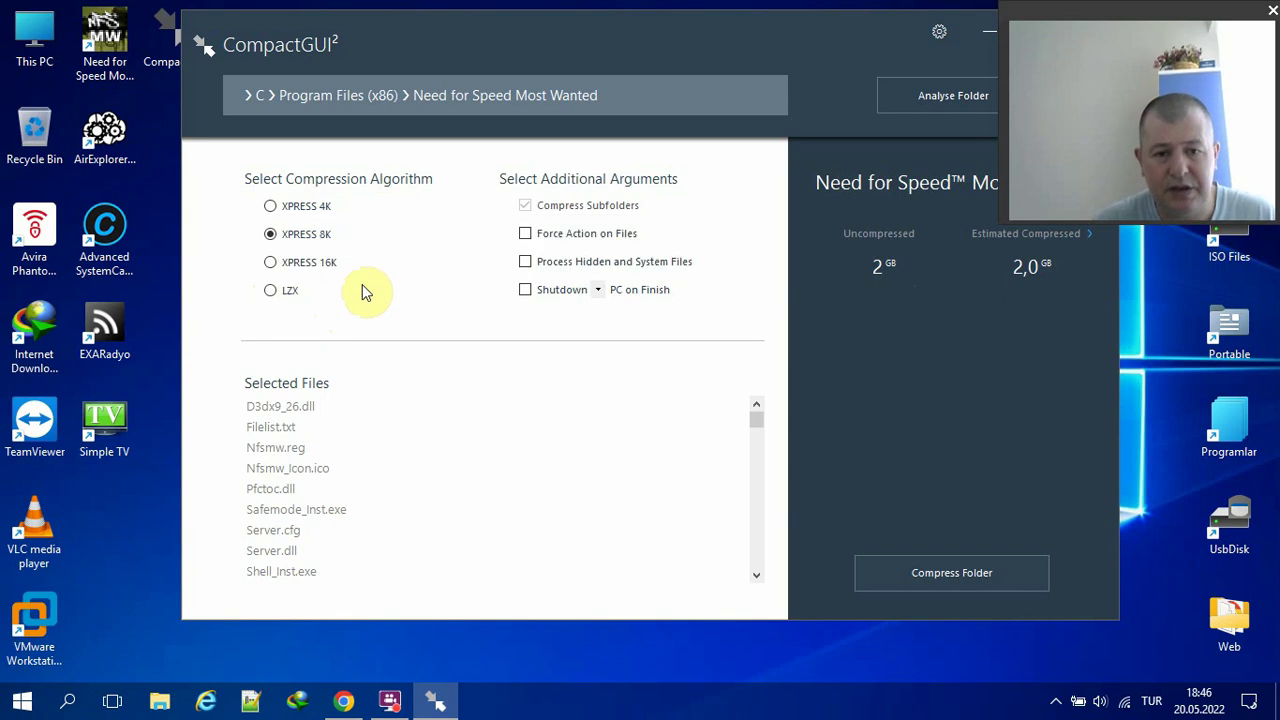
click(270, 264)
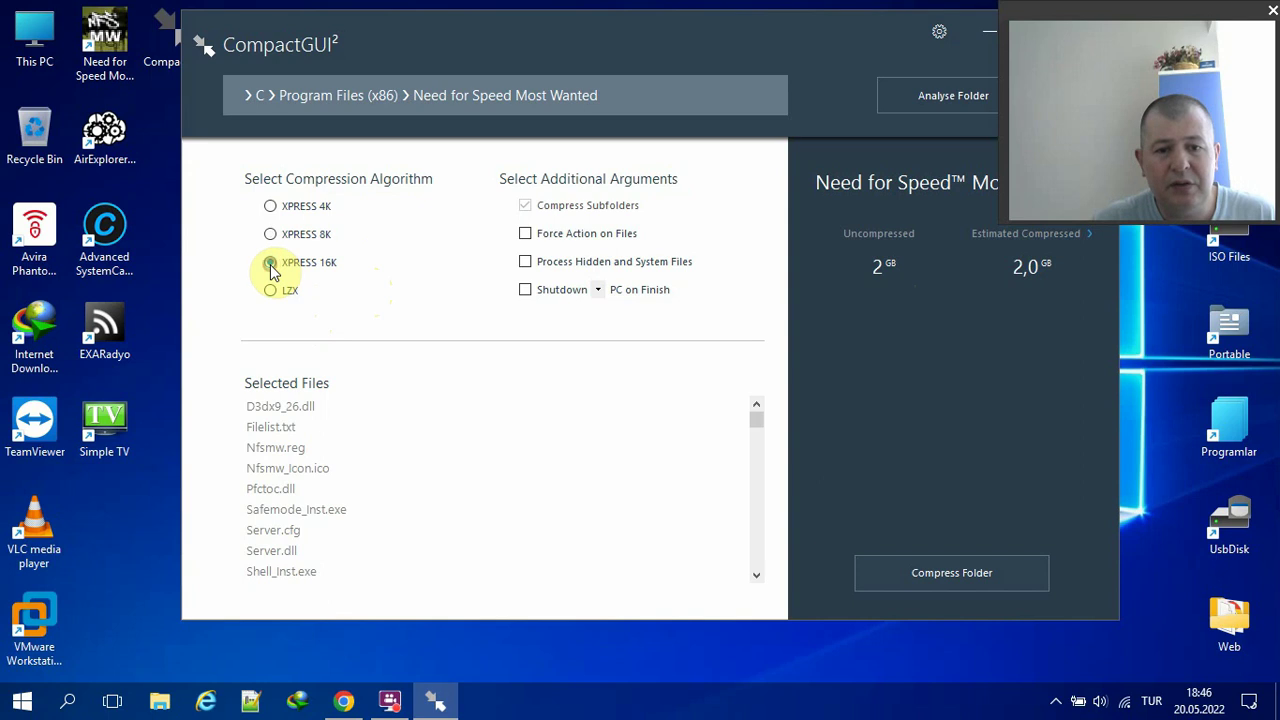
click(931, 573)
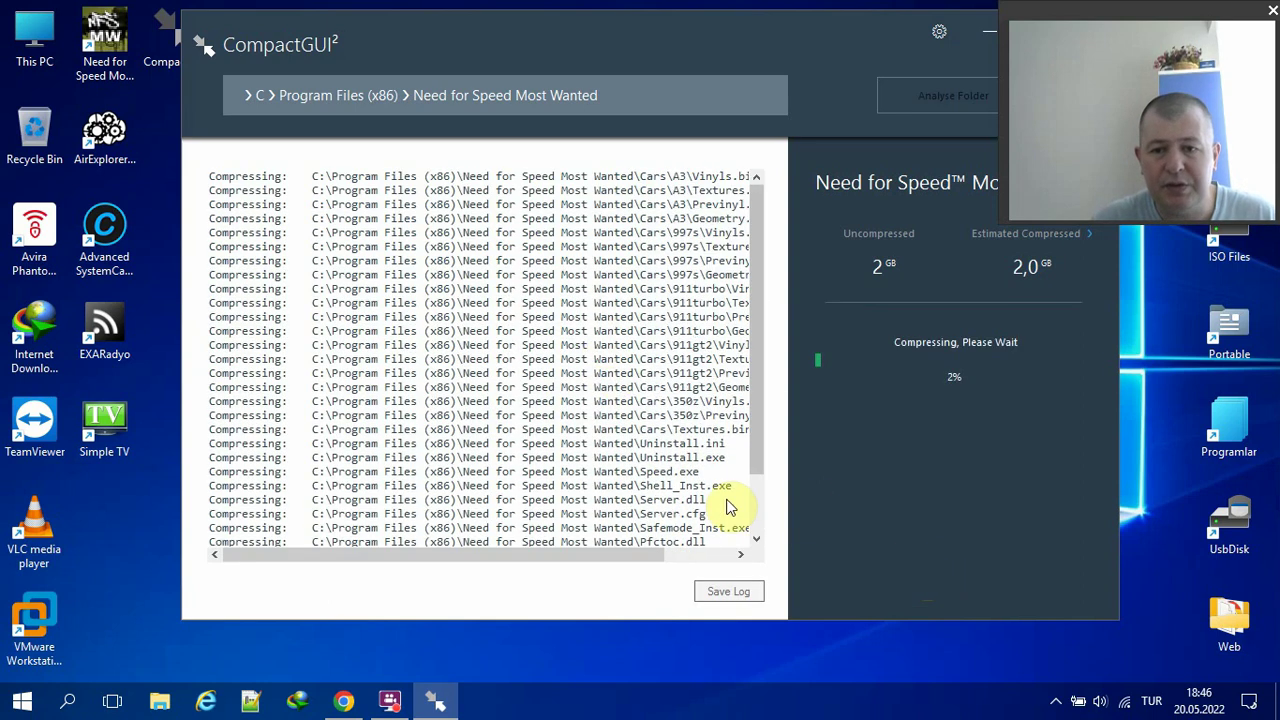
drag(708, 36, 597, 23)
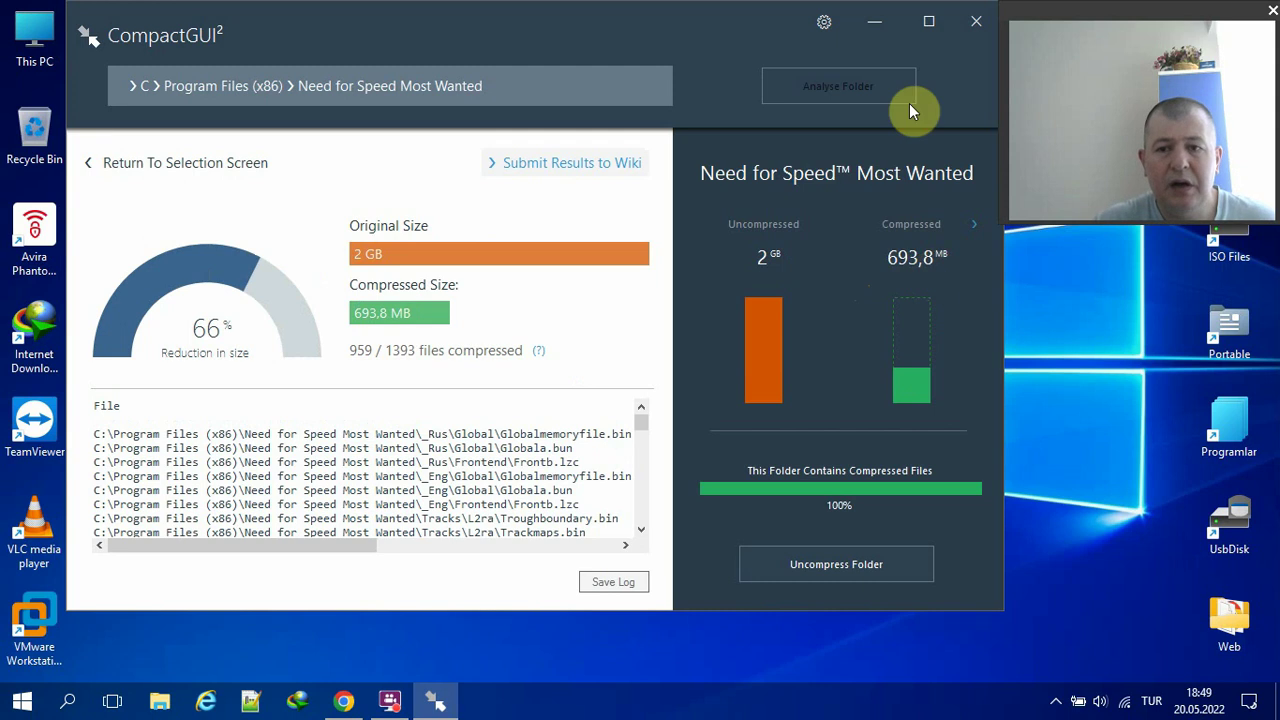
click(978, 28)
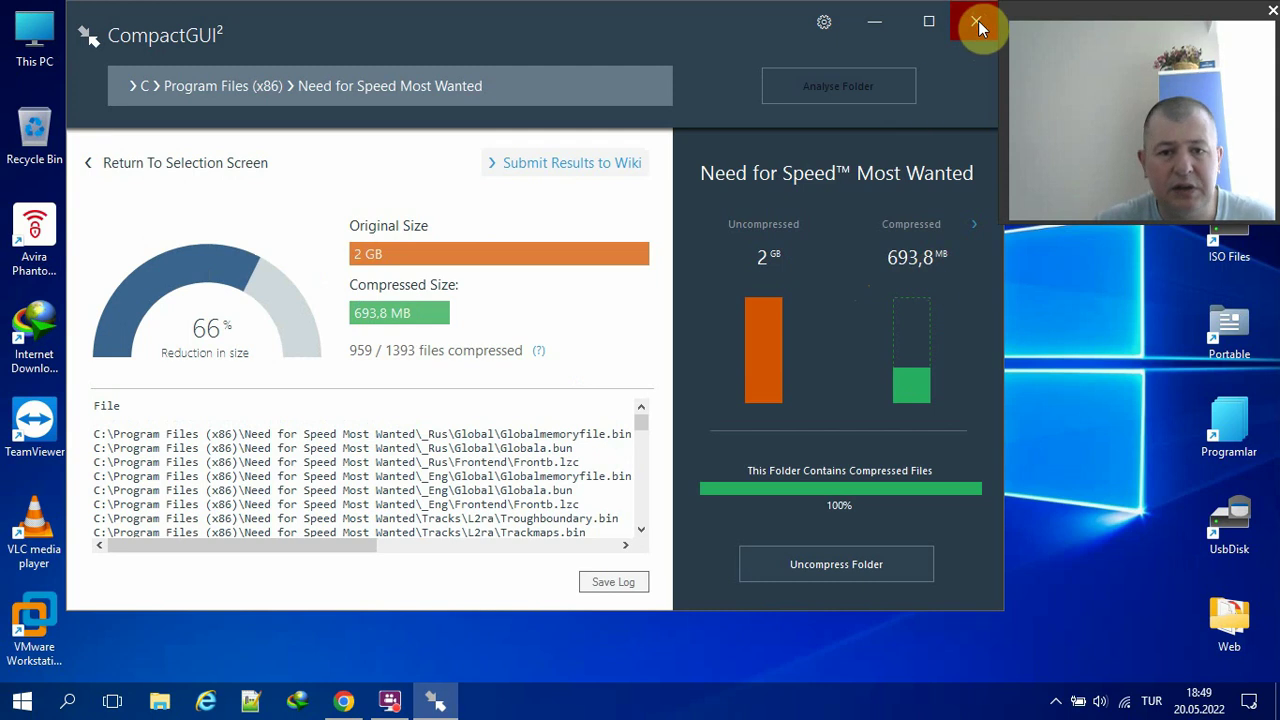
Step: Enable the "Add to Explorer Right-click Menu" setting, save the options, and minimise CompactGUI to the desktop
click(823, 23)
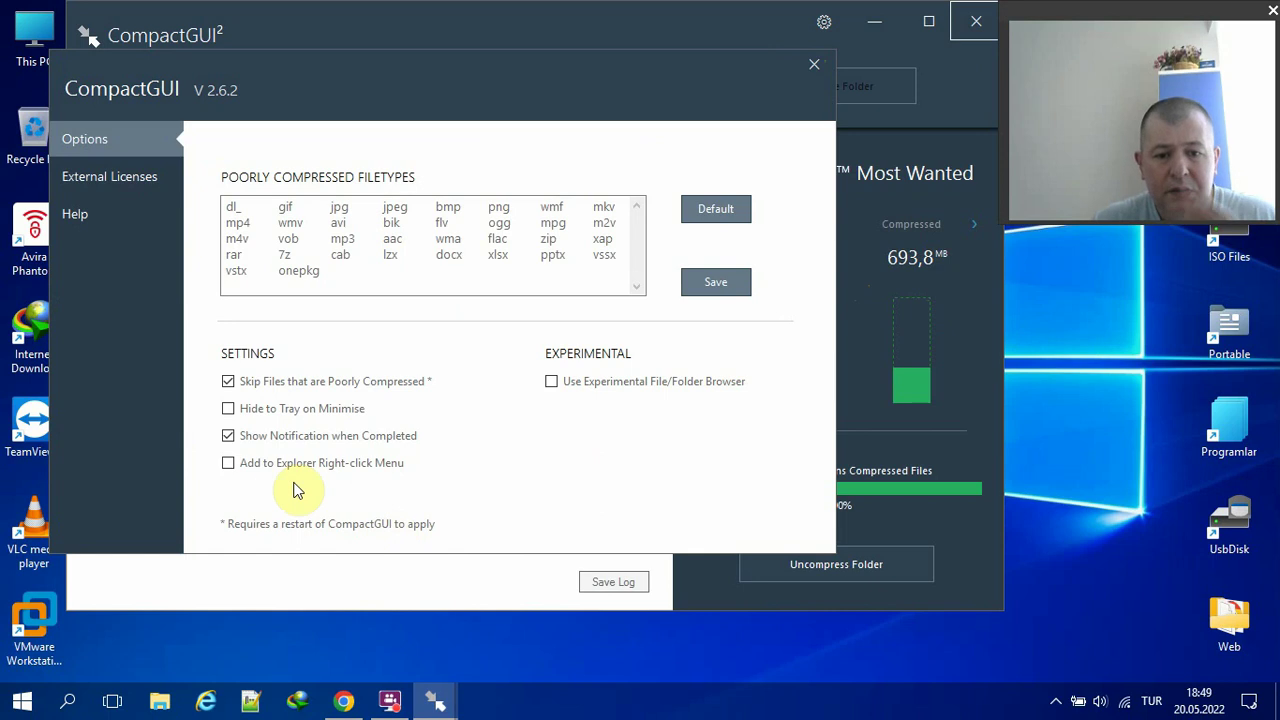
click(264, 471)
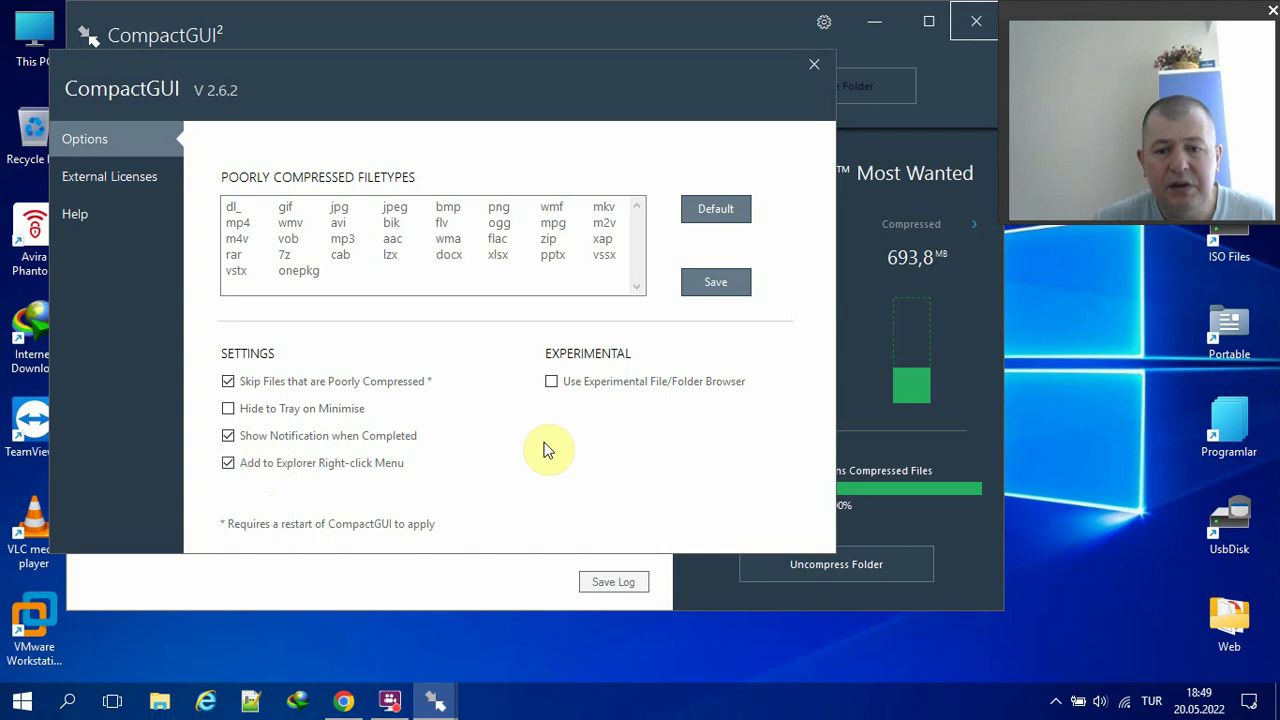
click(699, 283)
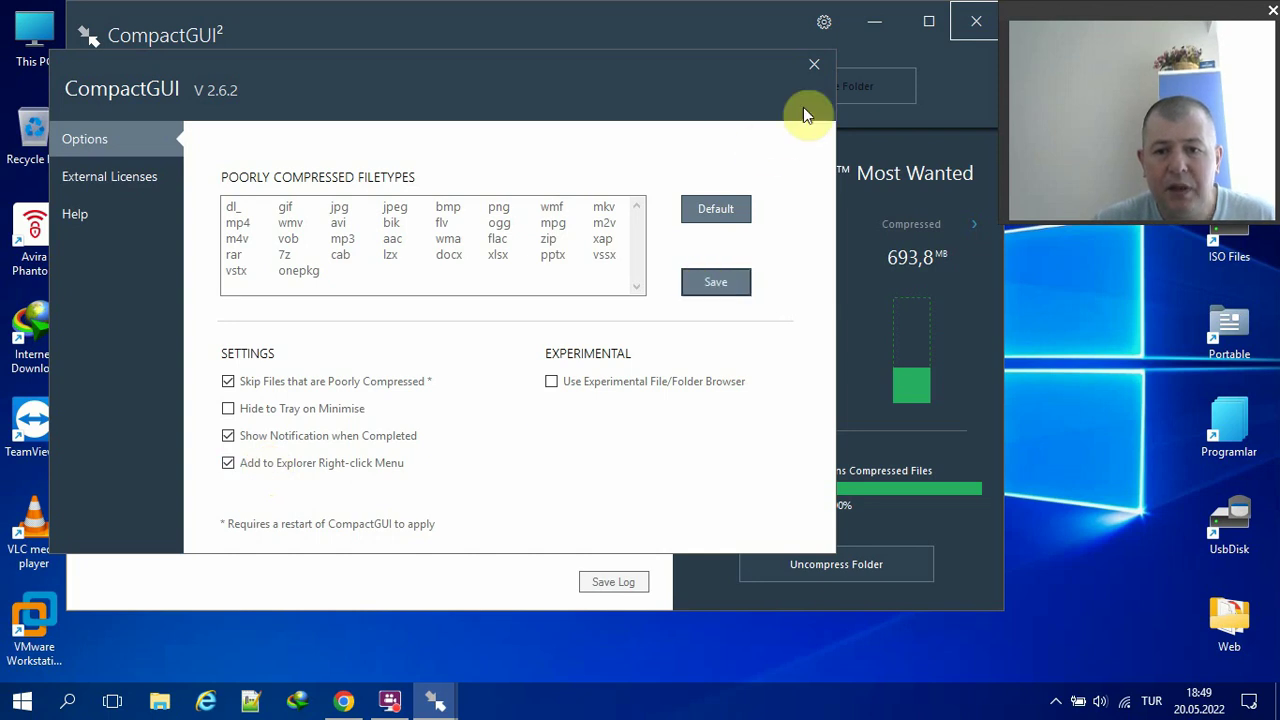
click(813, 69)
click(872, 22)
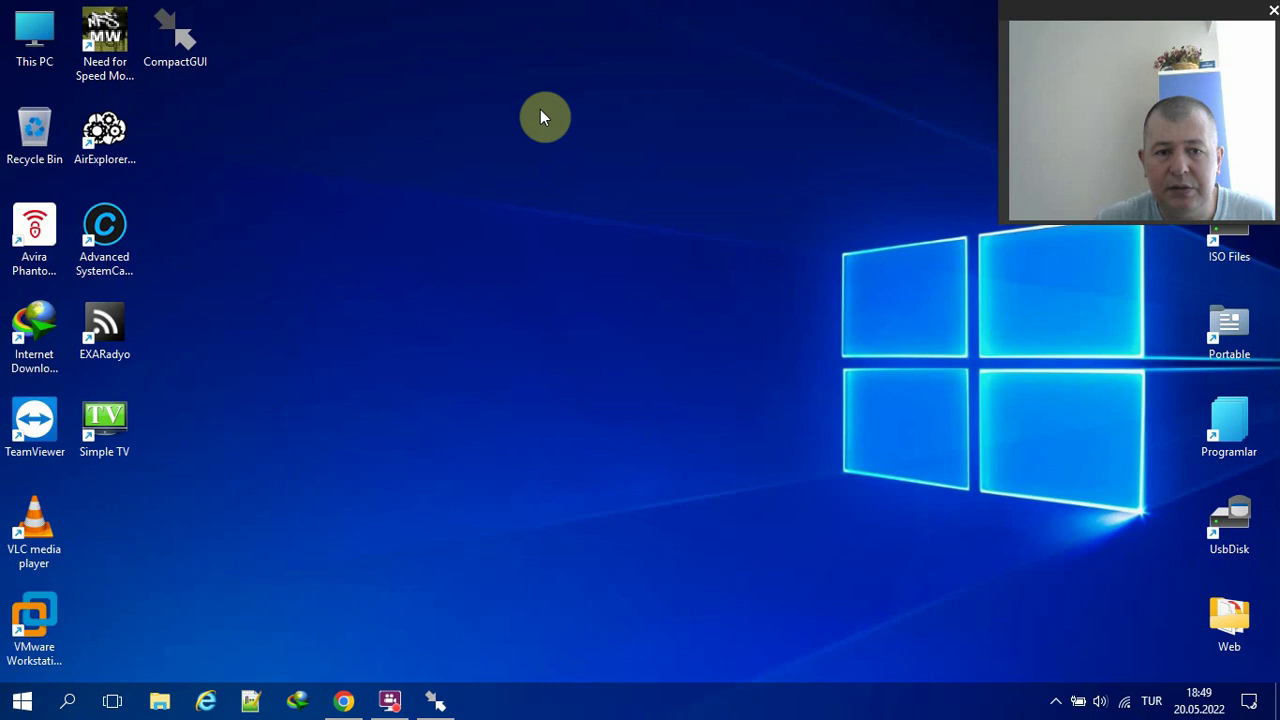
Step: Create a new folder on the desktop and check its context menu for the Compact Folder entry
right_click(259, 115)
mouse_move(371, 265)
click(556, 265)
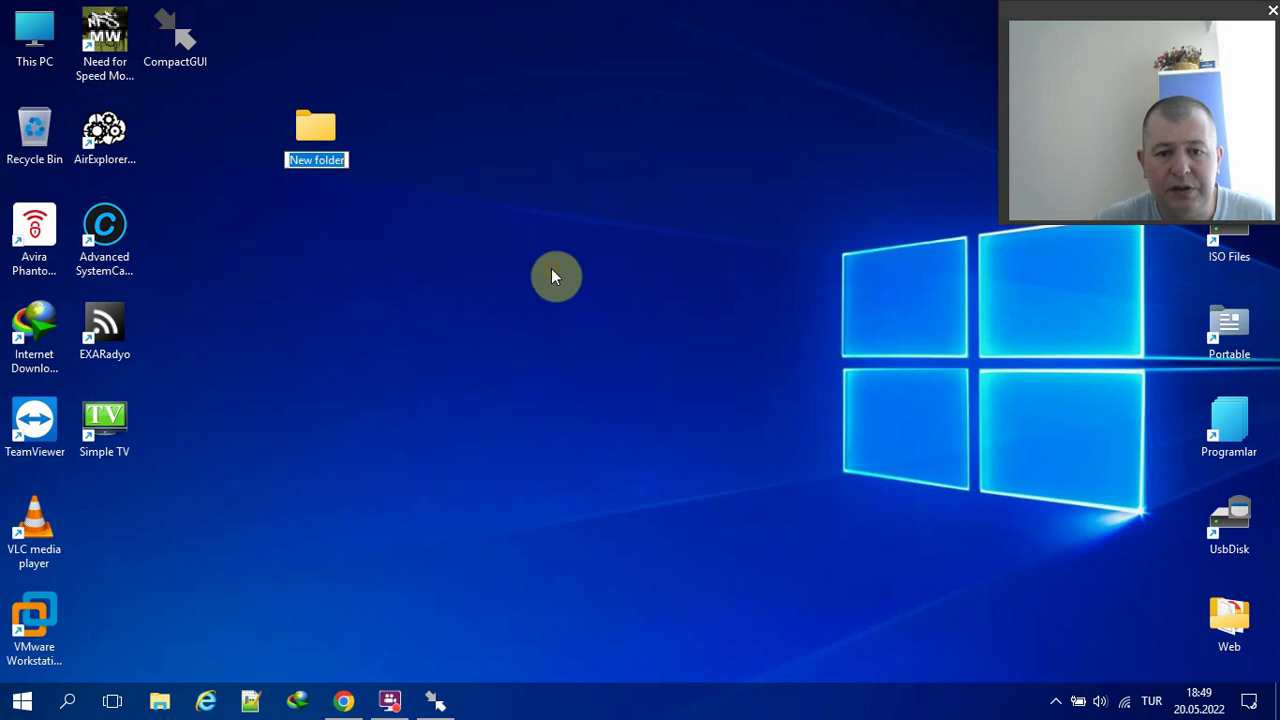
click(520, 264)
right_click(326, 148)
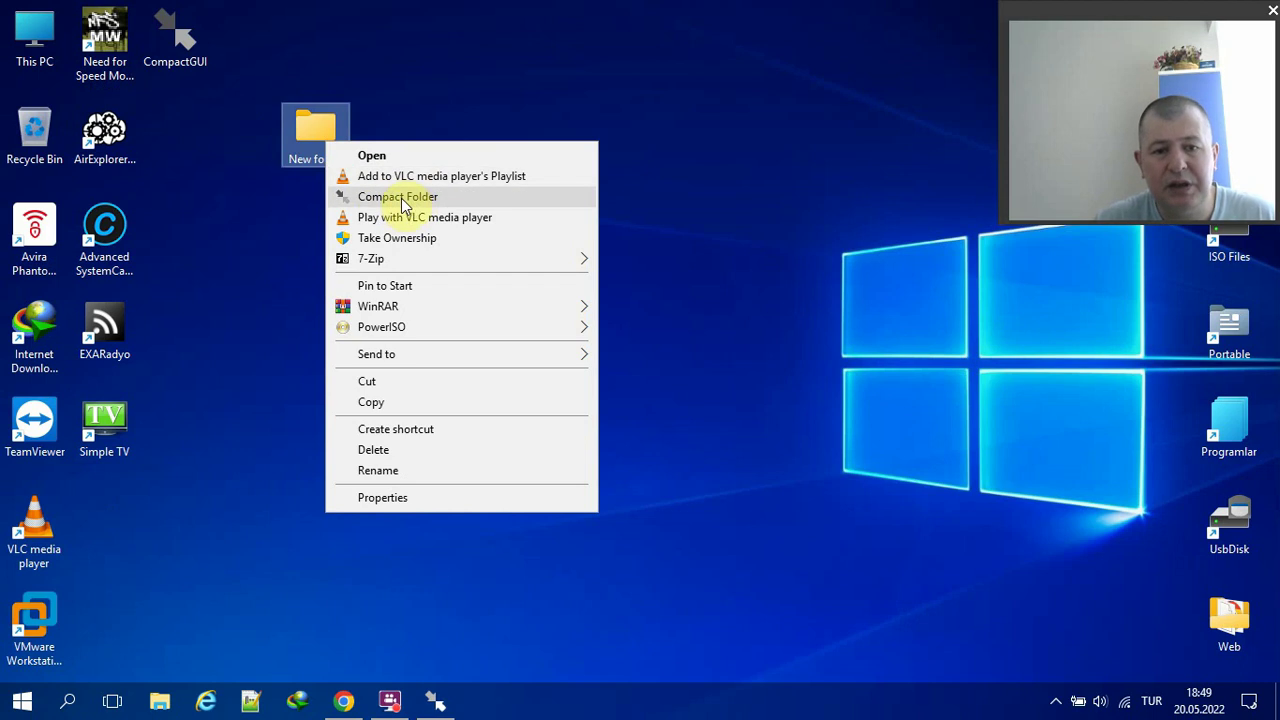
click(226, 293)
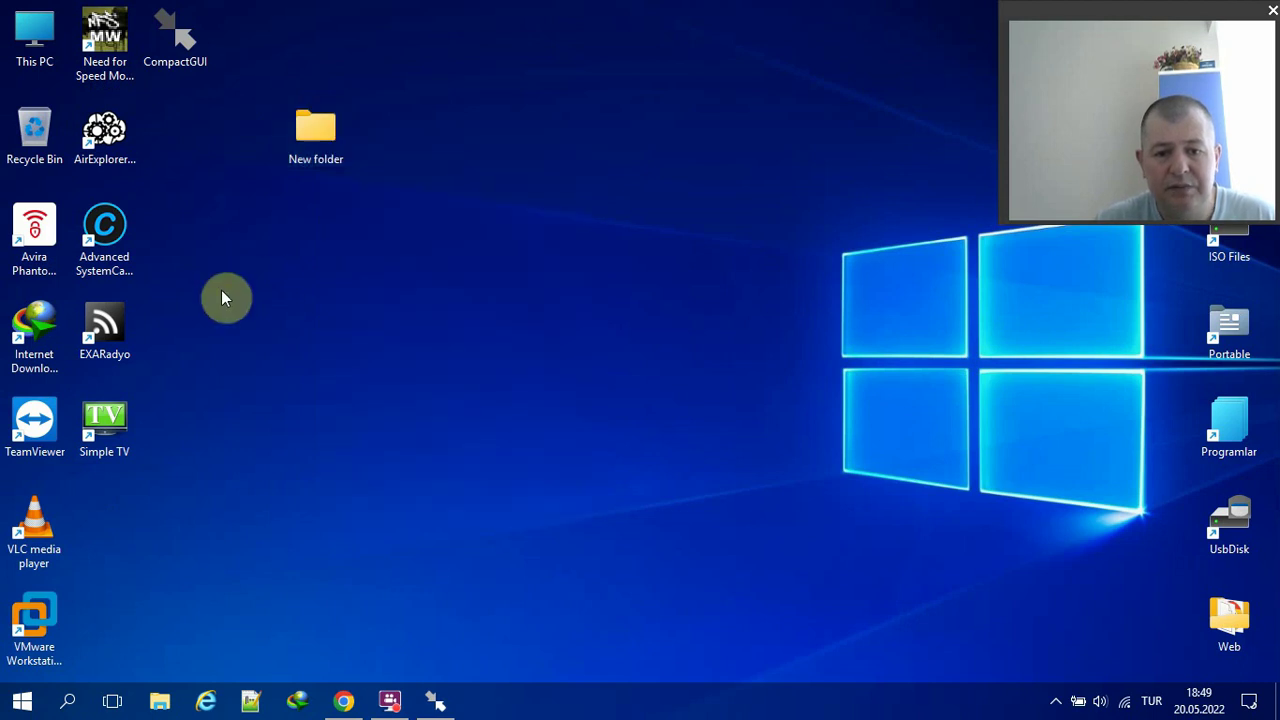
Step: Disable CompactGUI's "Add to Explorer Right-click Menu" setting, save the options, and close the program
click(435, 701)
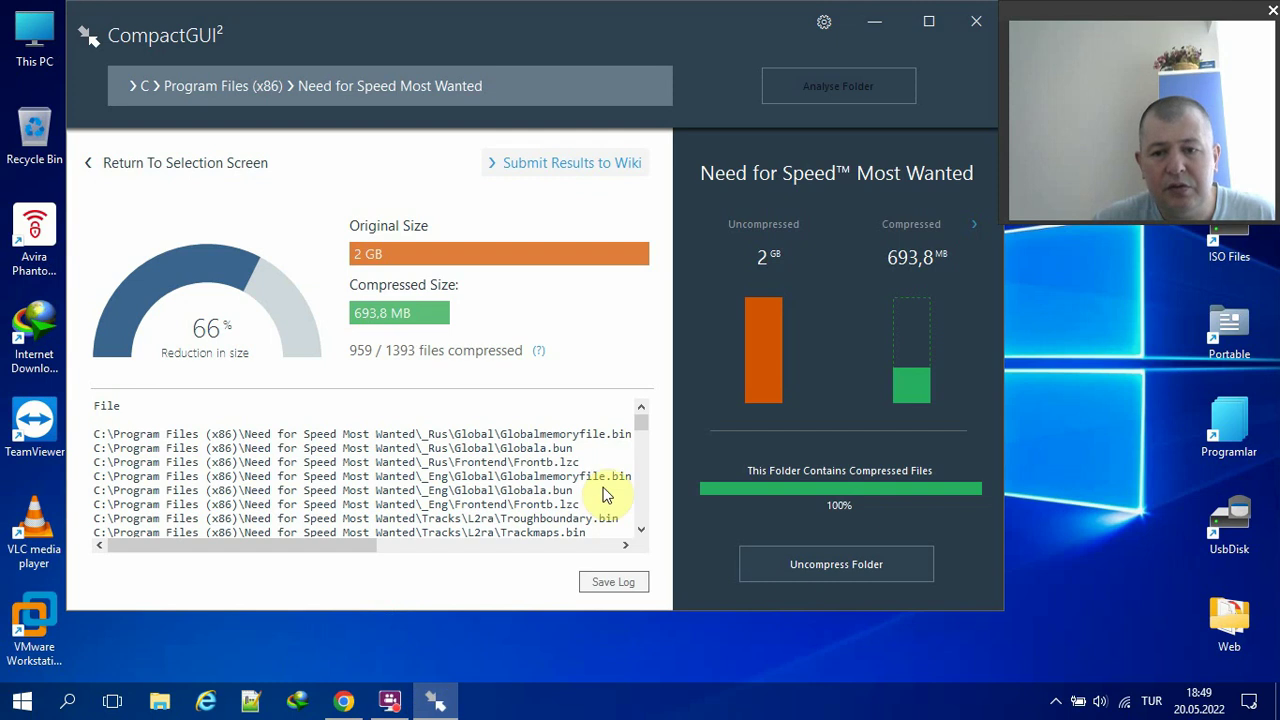
click(822, 22)
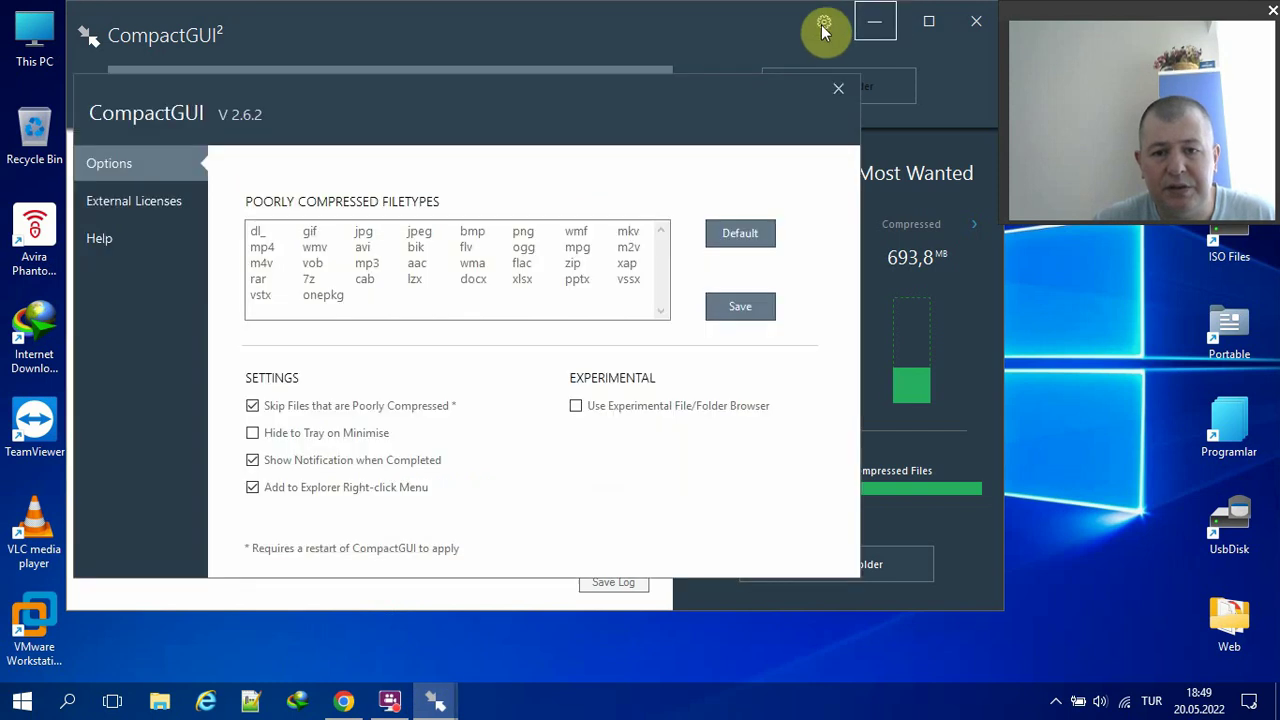
click(380, 490)
click(760, 310)
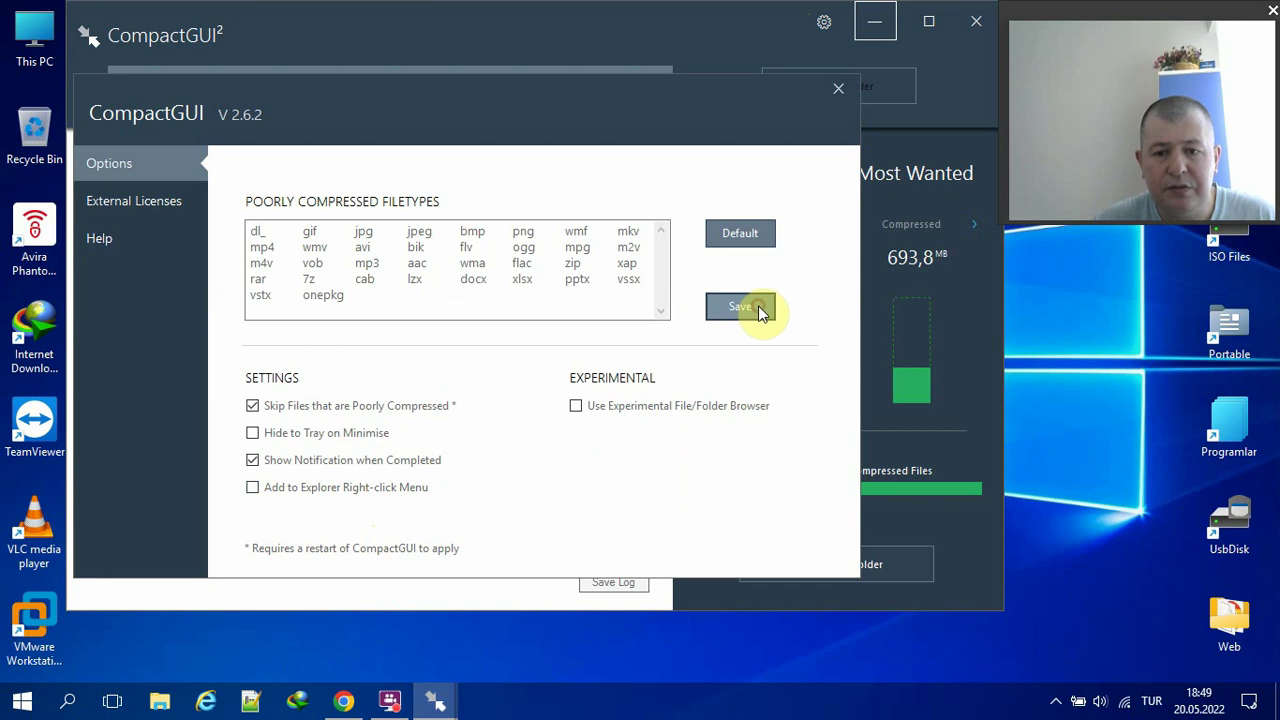
click(834, 90)
click(975, 28)
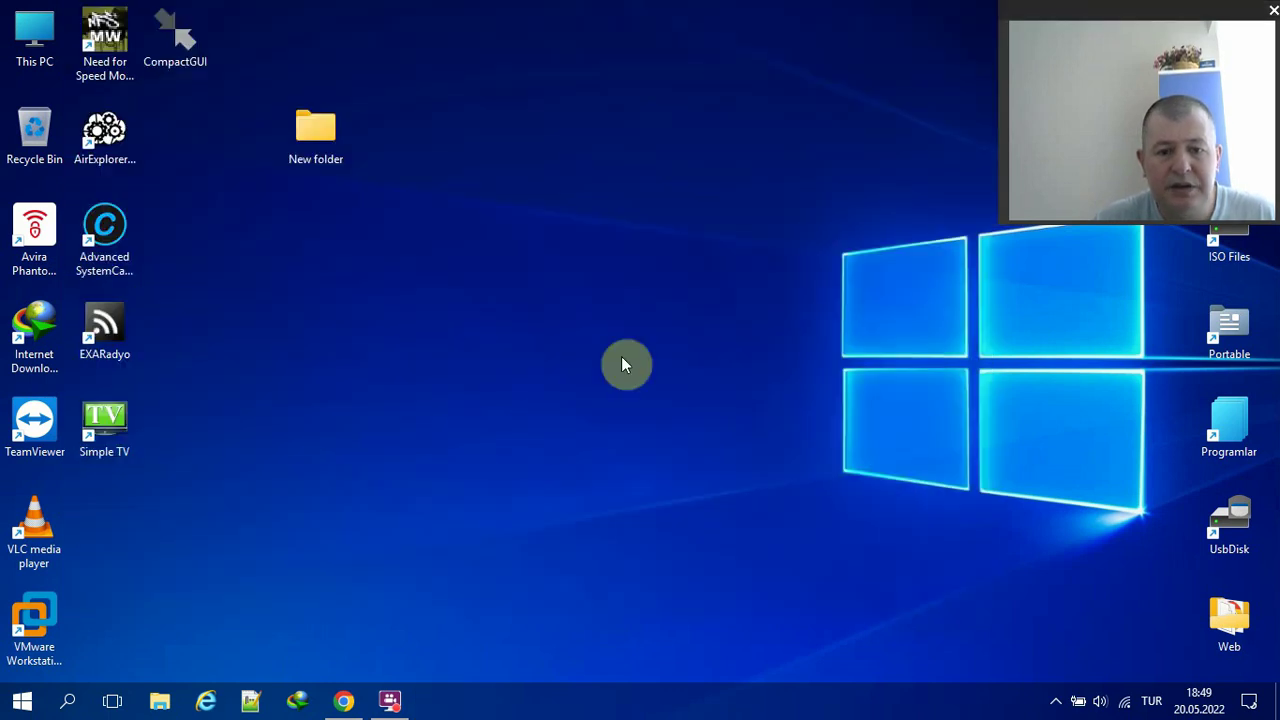
Step: Switch to Chrome, go back from the releases page to CompactGUI's main GitHub repository page, view it, and minimise the browser
mouse_move(343, 700)
click(336, 610)
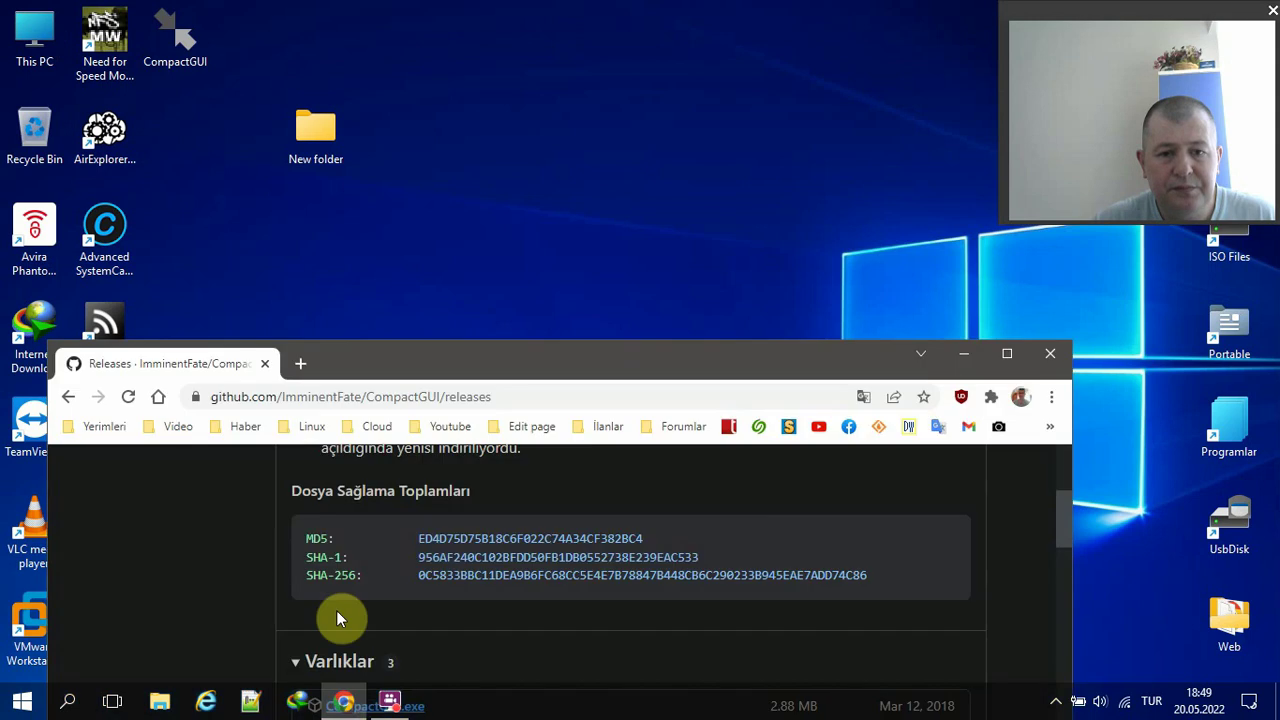
double_click(414, 356)
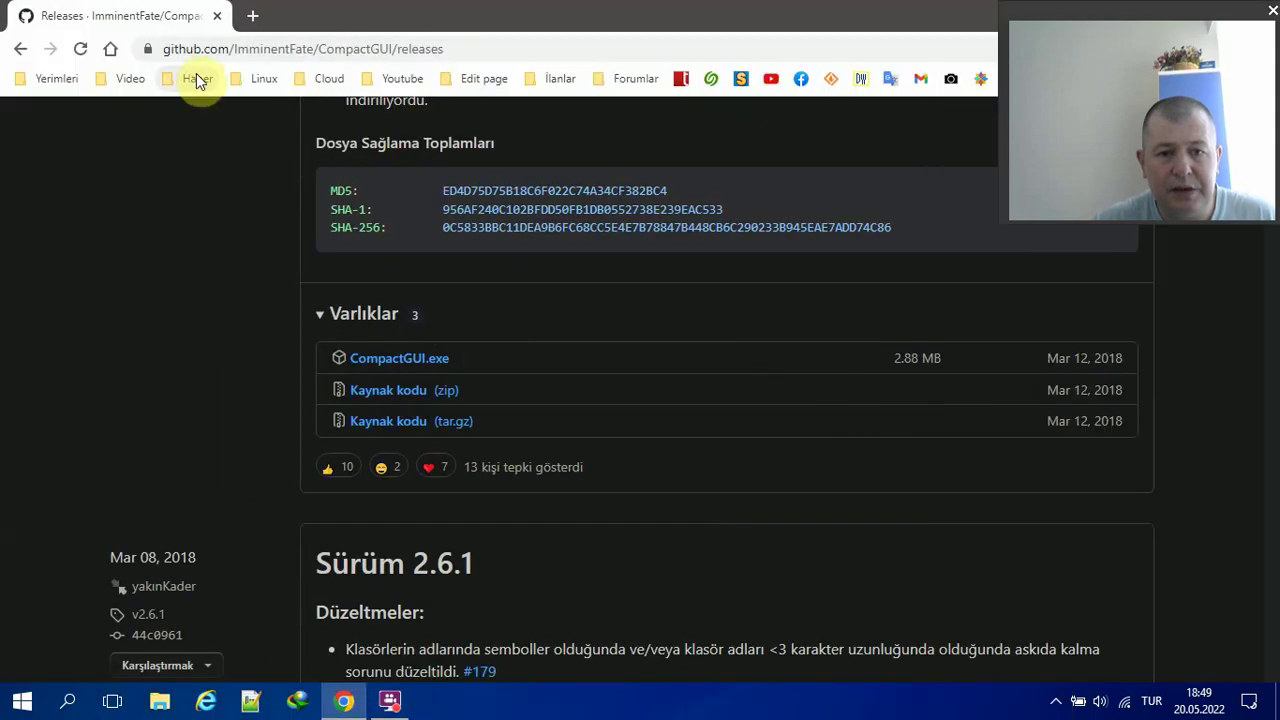
drag(471, 46, 343, 46)
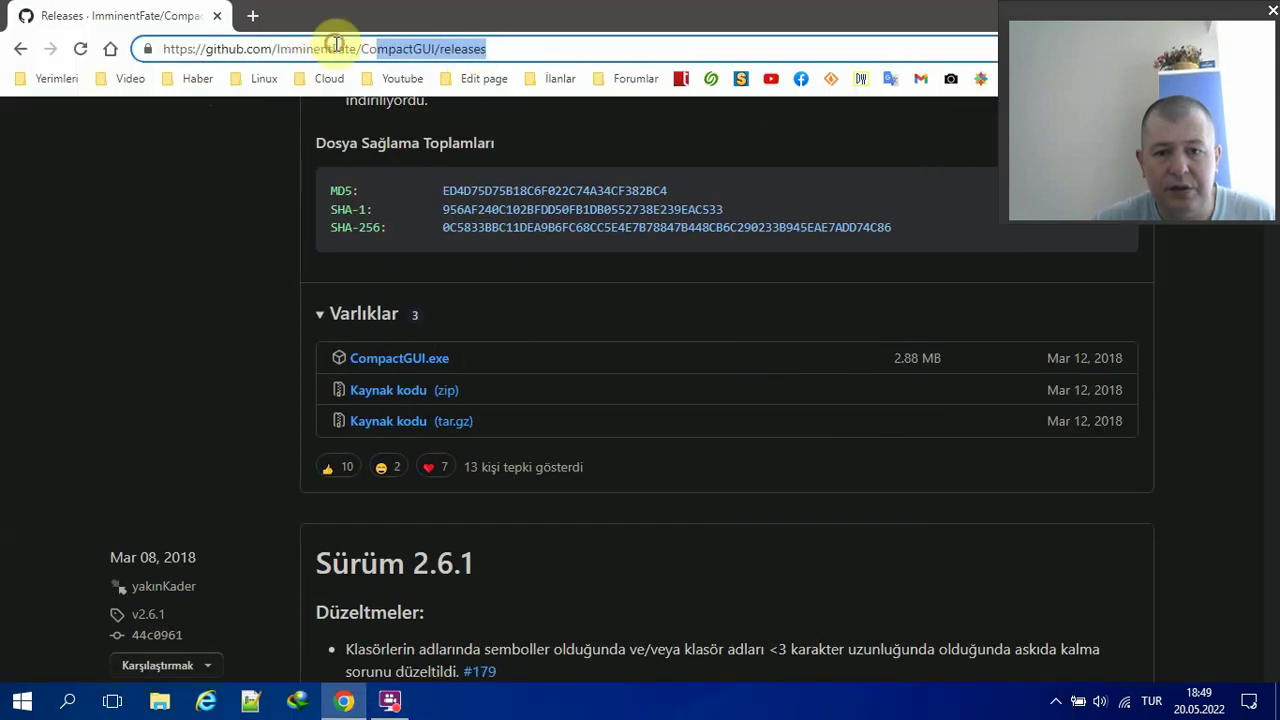
click(226, 187)
click(20, 48)
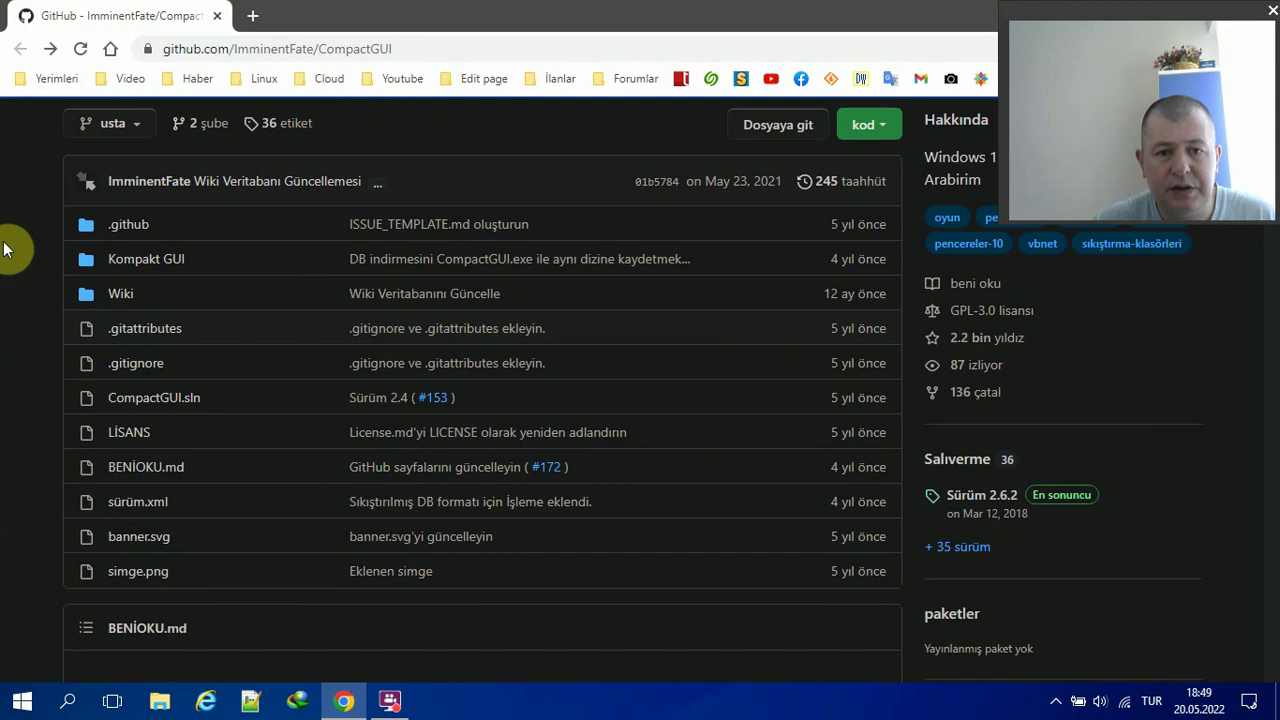
scroll(6, 295, down, 4)
scroll(8, 310, up, 4)
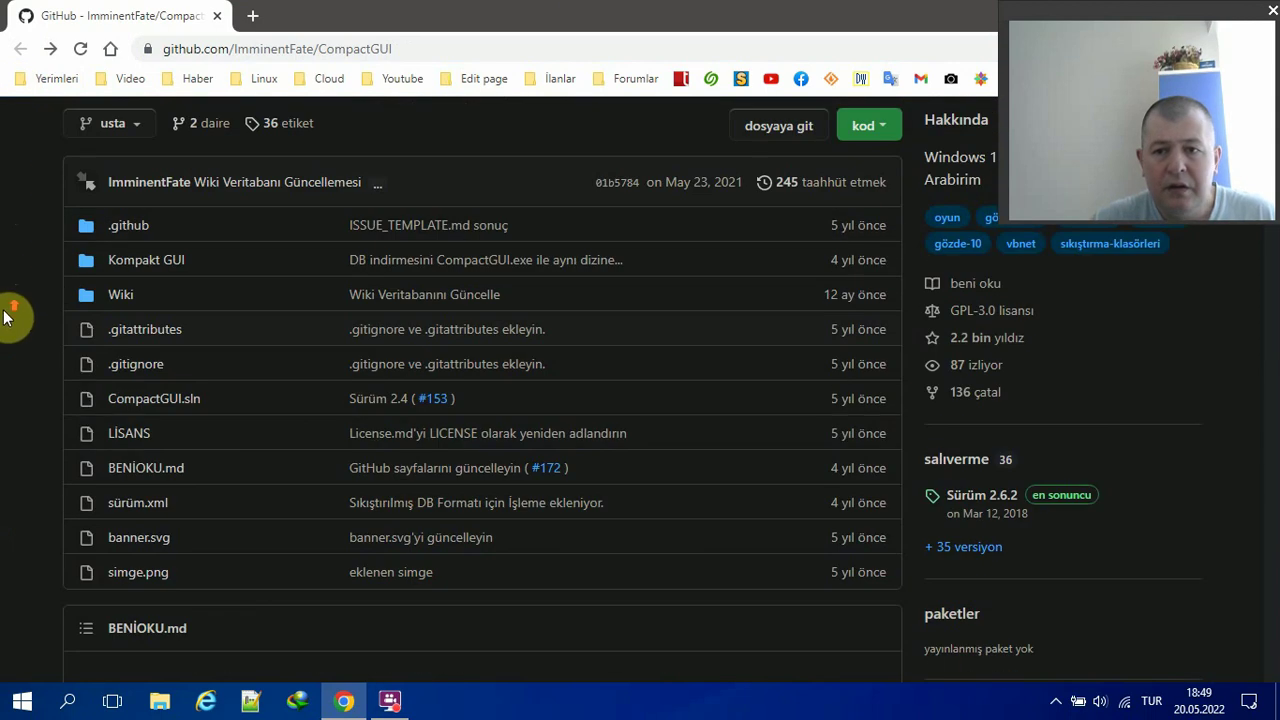
drag(585, 10, 583, 197)
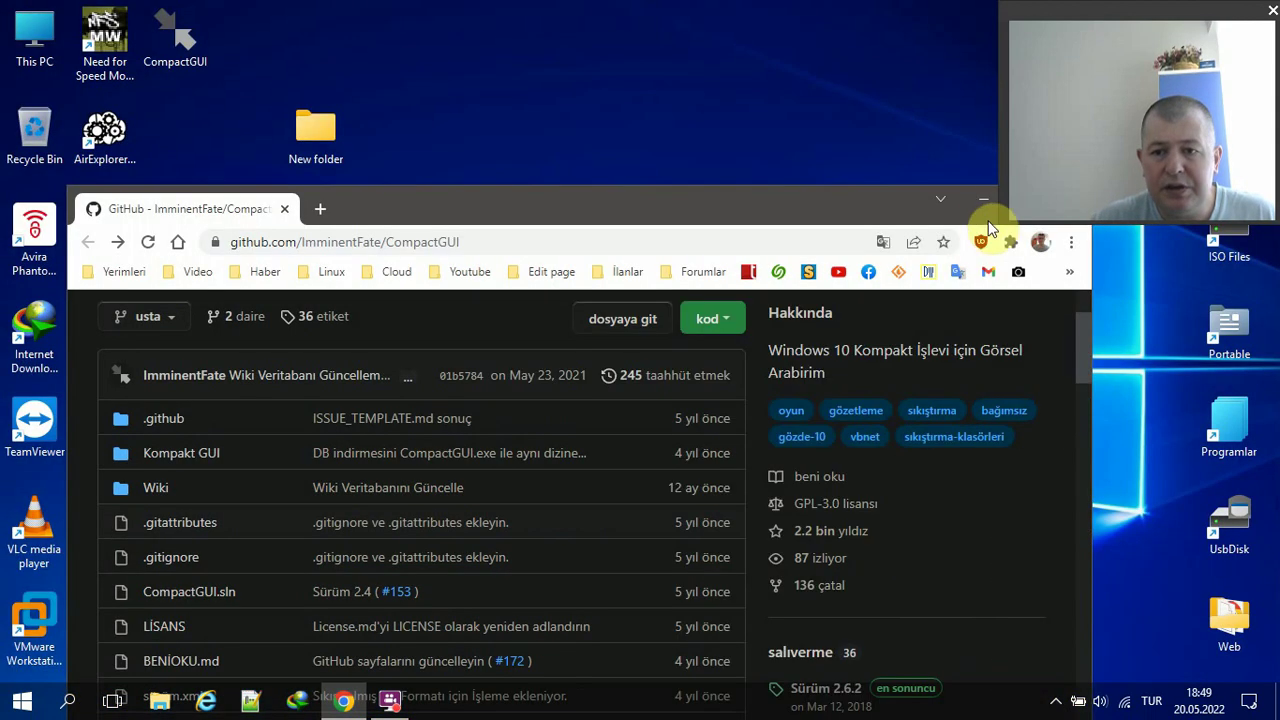
click(983, 207)
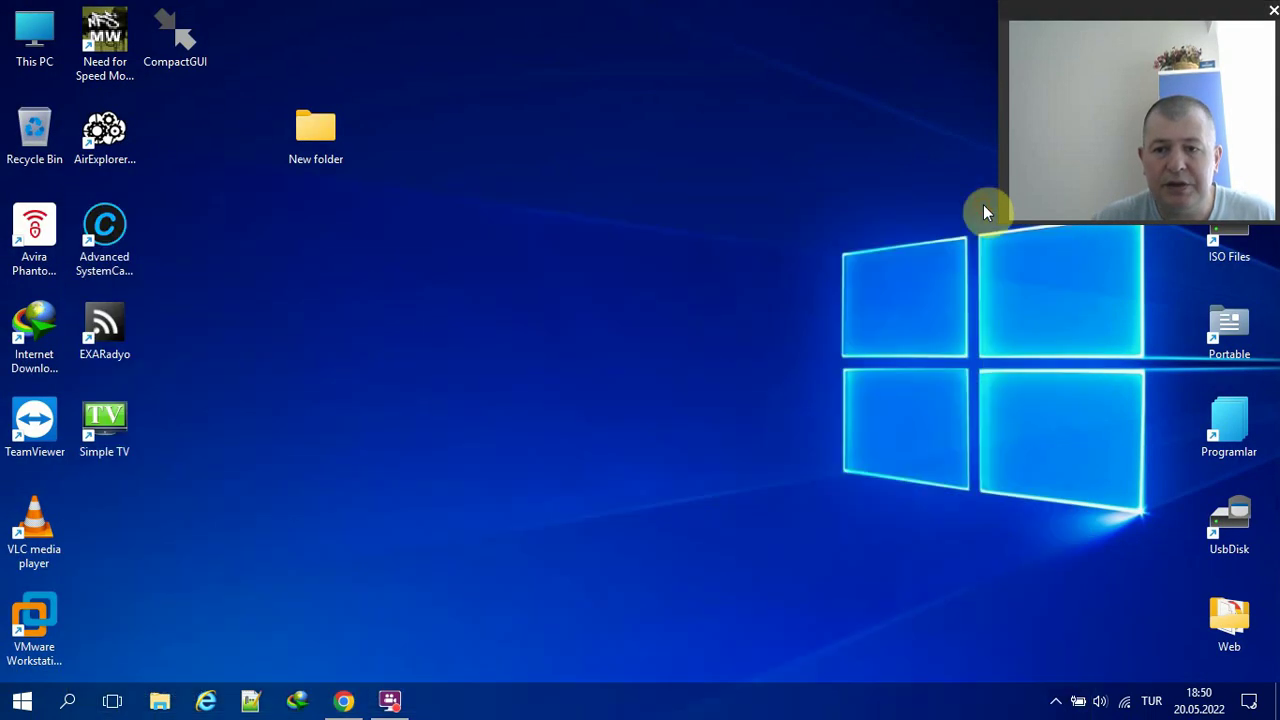
Step: Permanently delete the New folder from the desktop
click(303, 105)
key(shift+Delete)
key(Return)
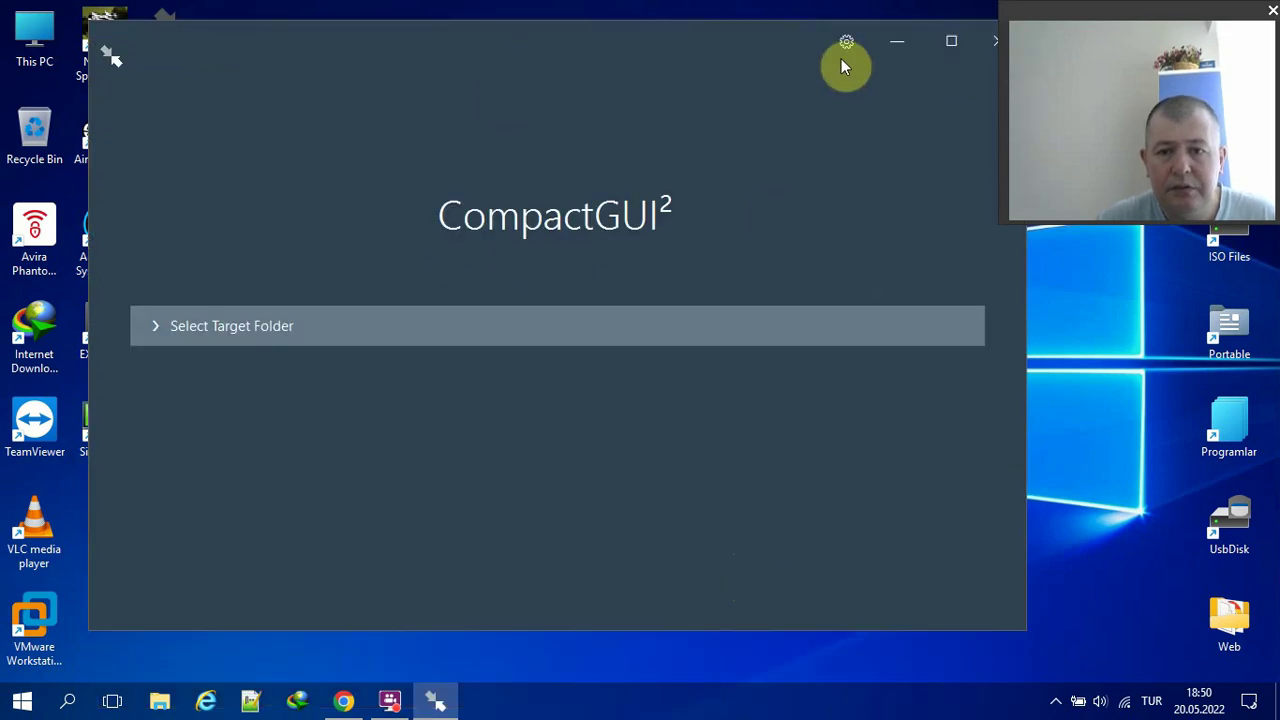
Step: Choose the sdcard folder on Local Disk (C:) as the target folder, and close CompactGUI without compressing it
click(504, 321)
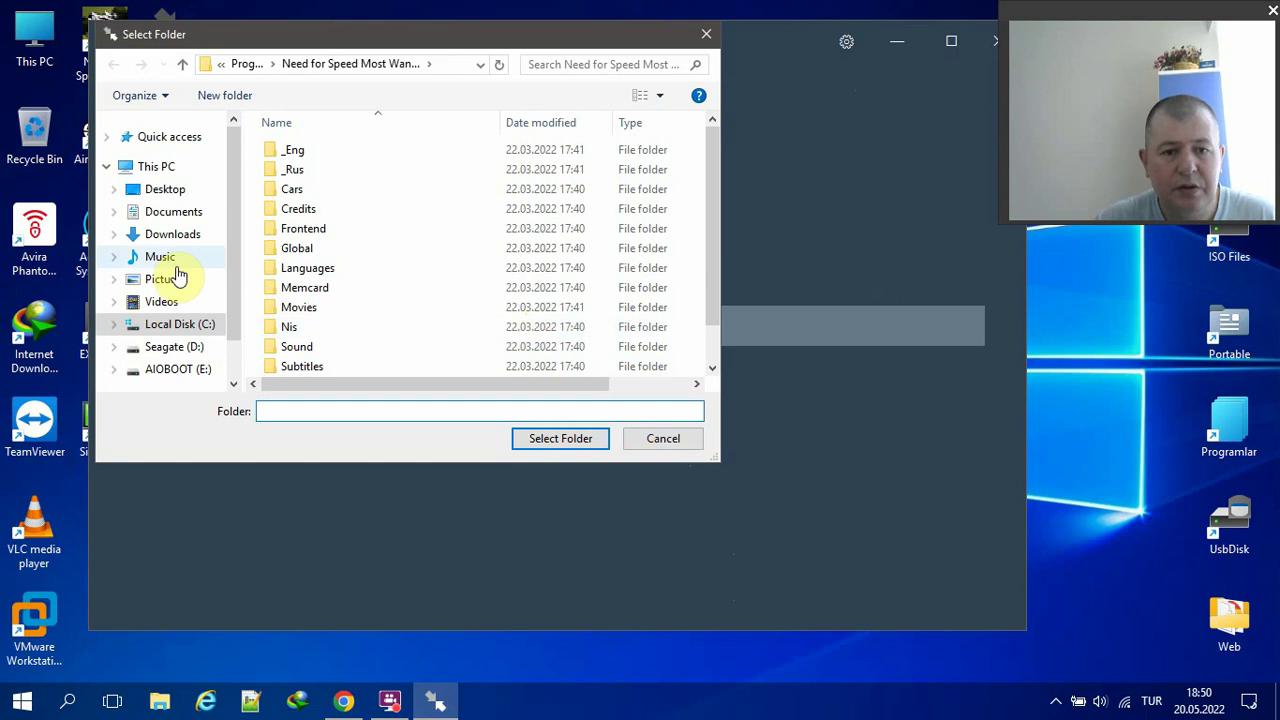
click(178, 325)
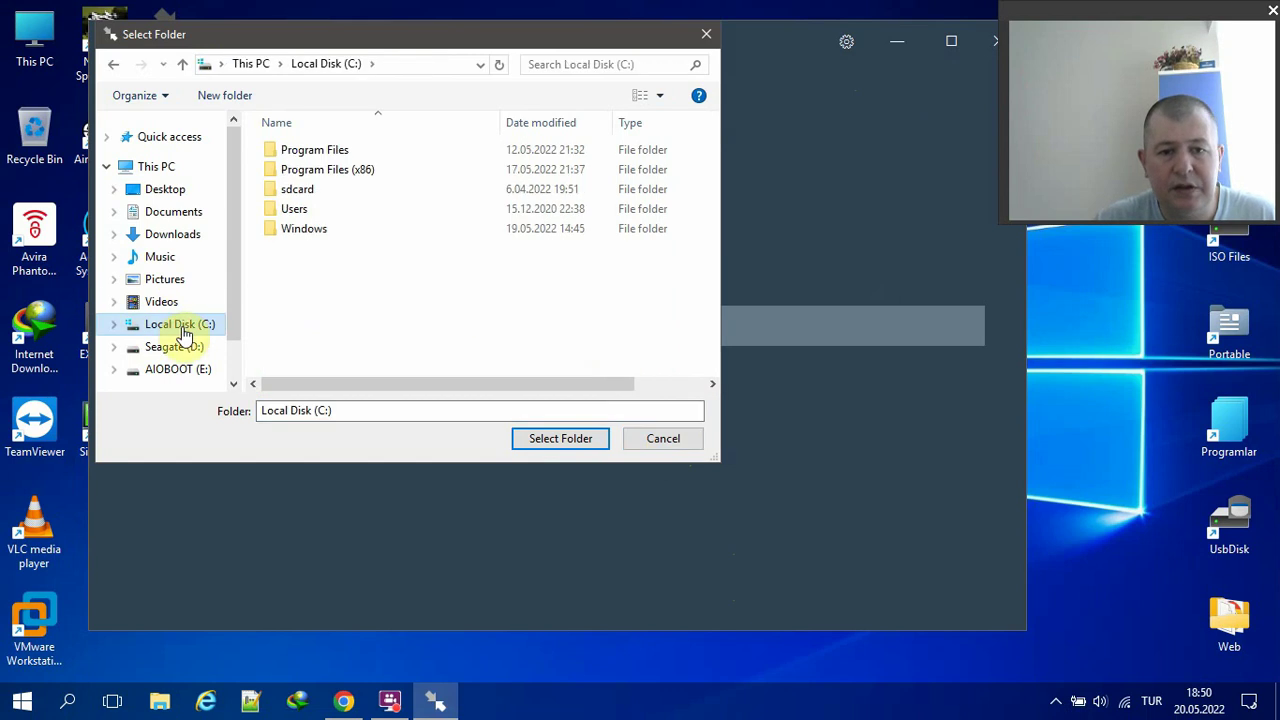
click(287, 188)
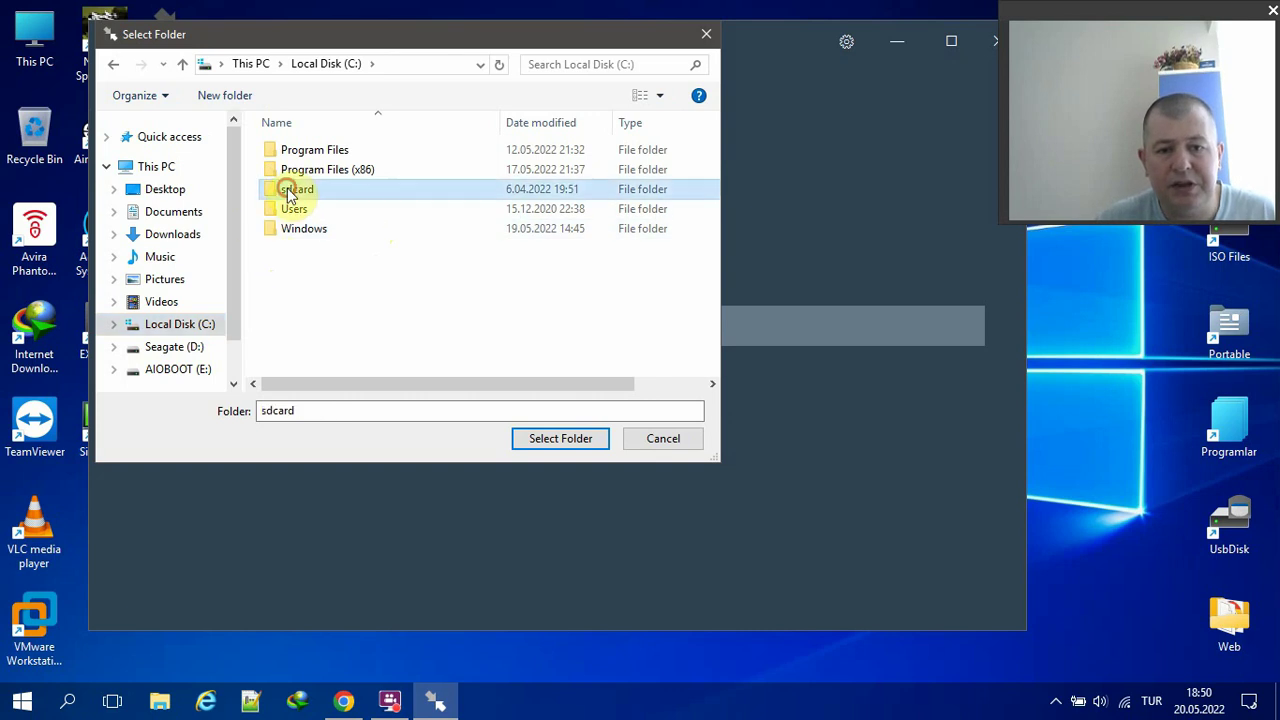
click(560, 439)
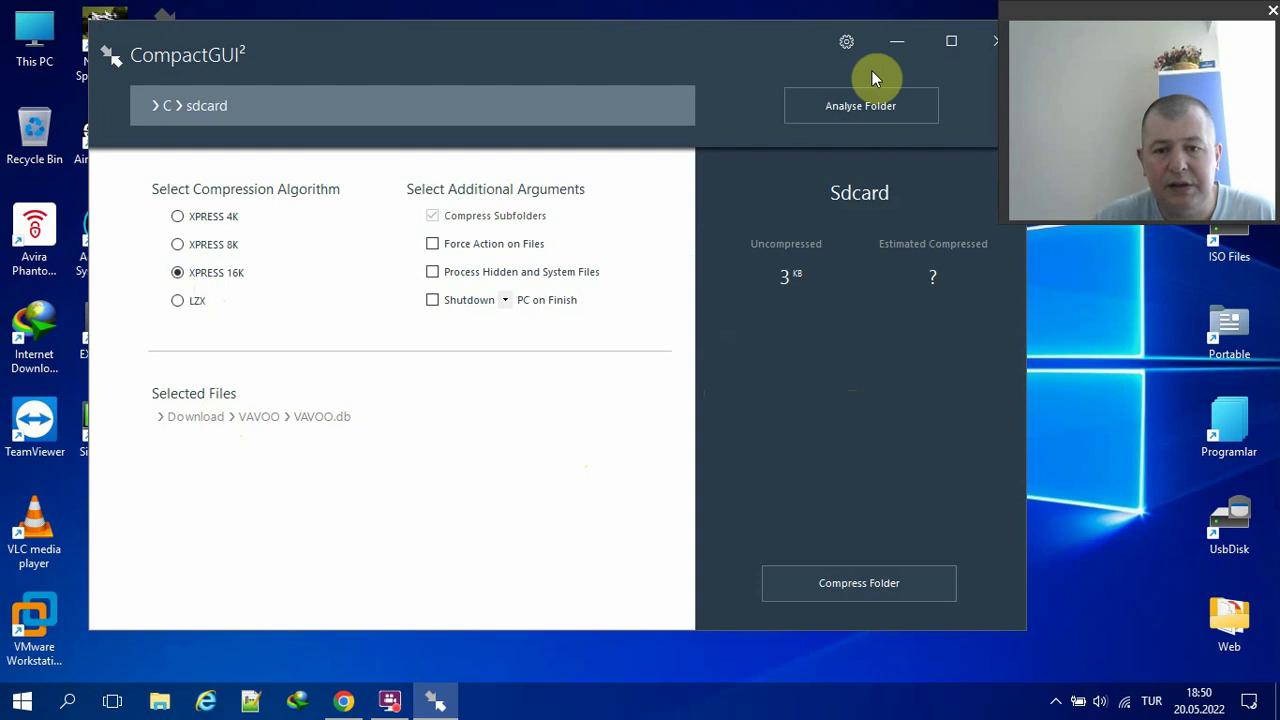
click(986, 50)
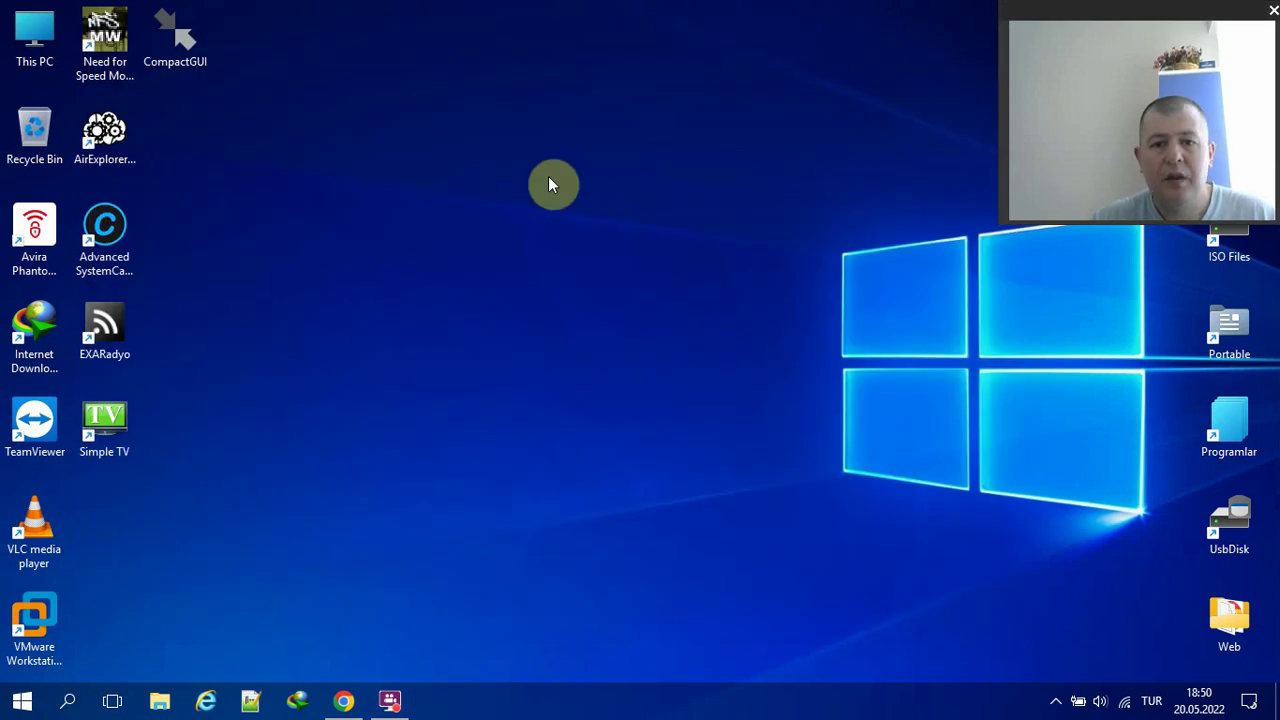
right_click(424, 148)
click(451, 203)
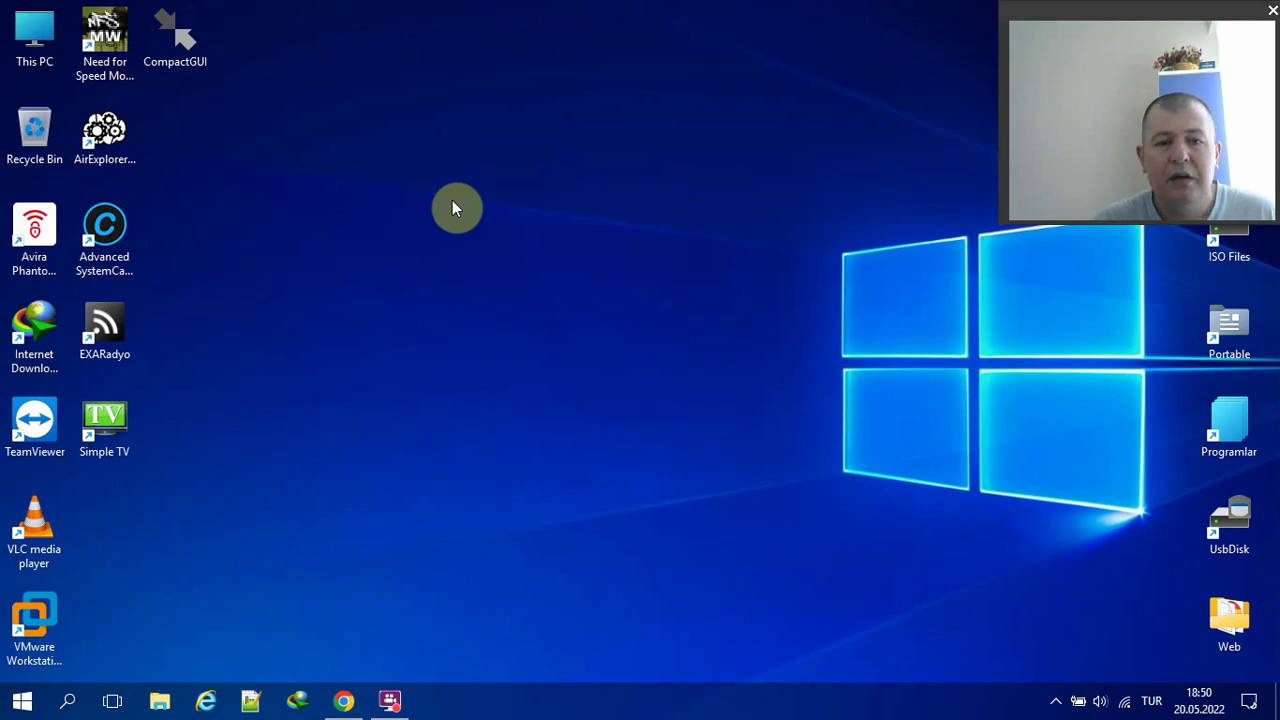
click(181, 54)
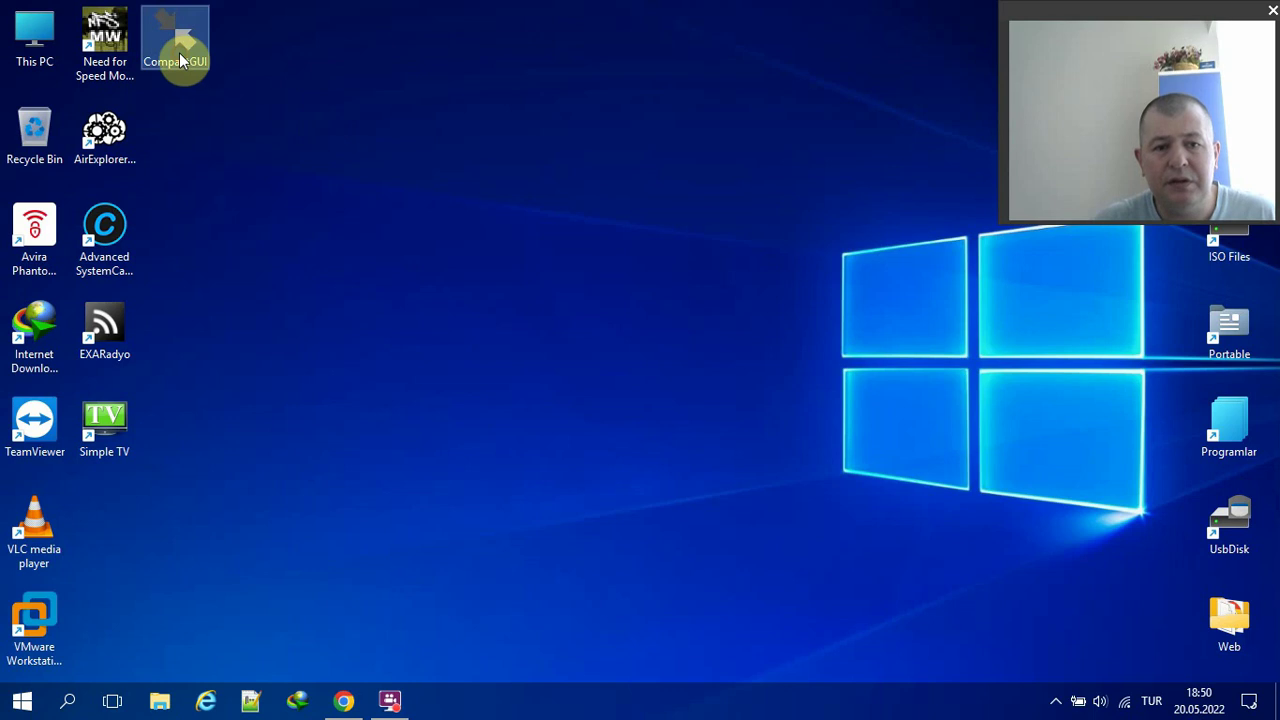
click(267, 129)
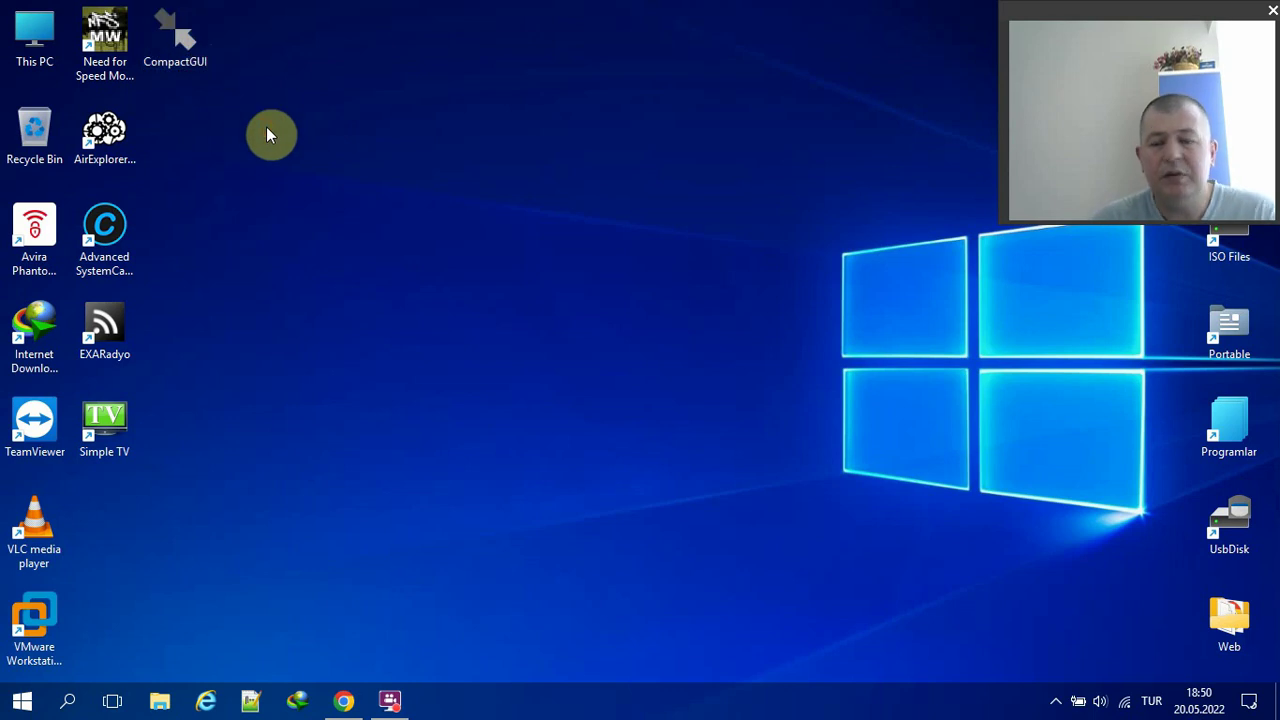